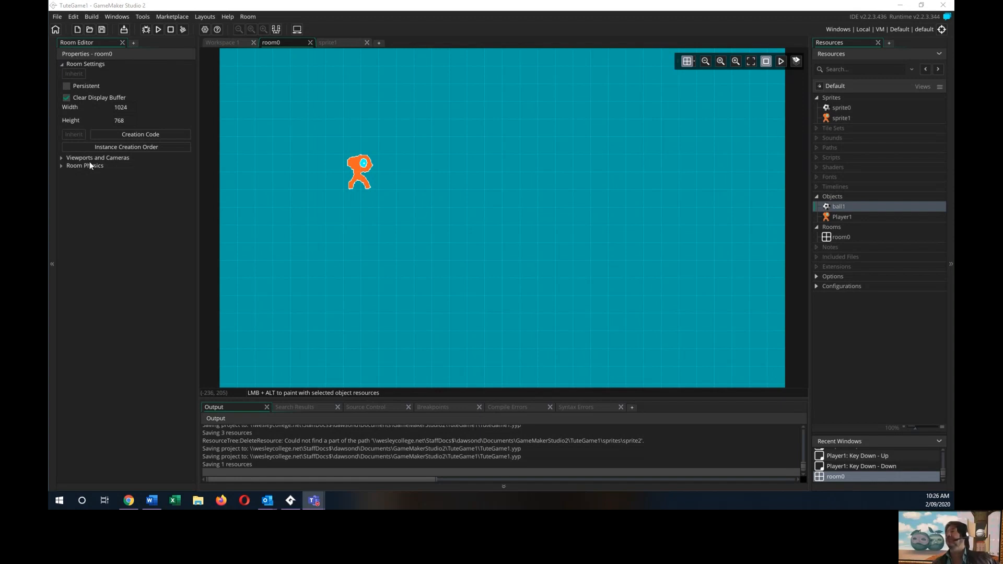
Step: Show the layer list of room0 and select its Instances layer
left_click(247, 17)
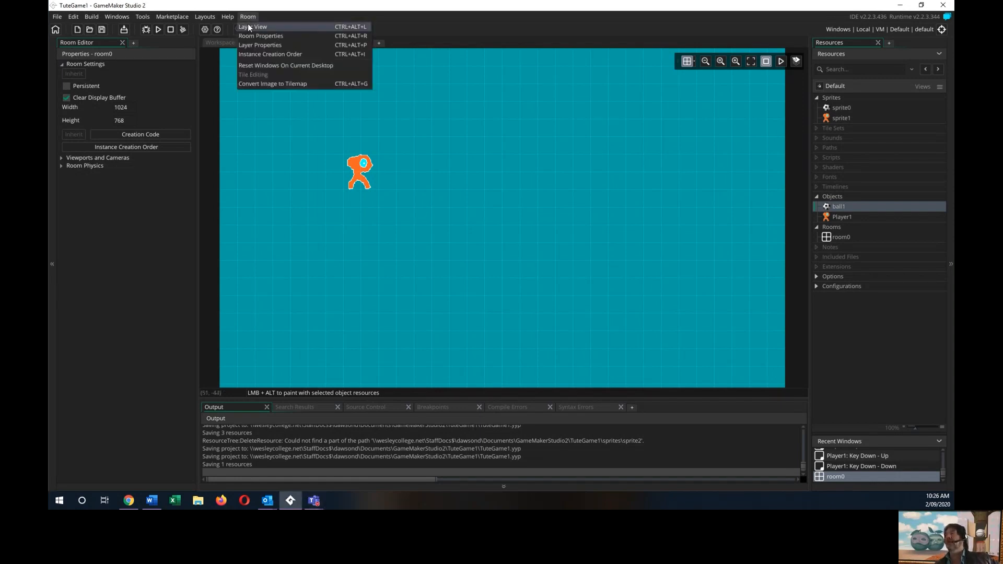
left_click(250, 28)
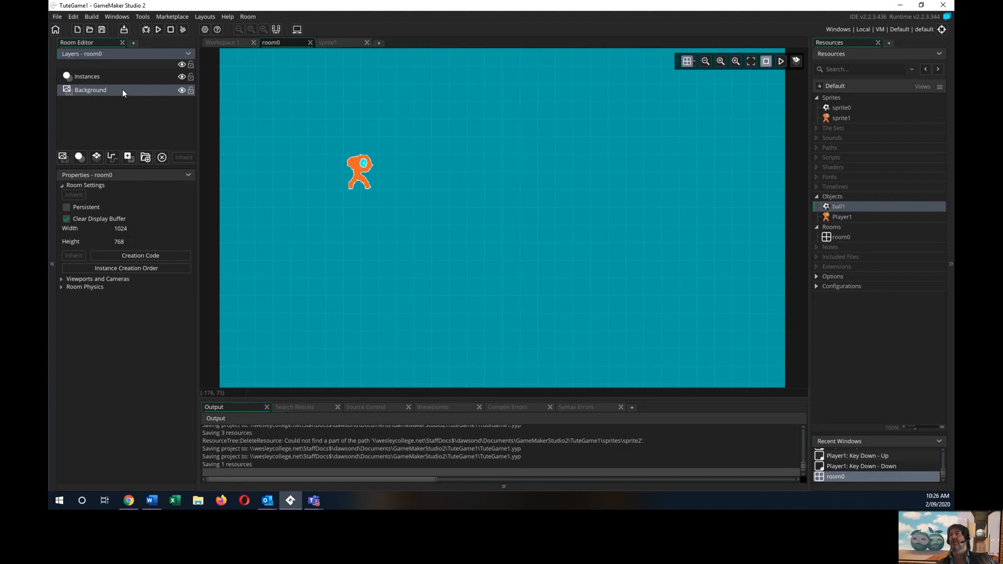
left_click(91, 76)
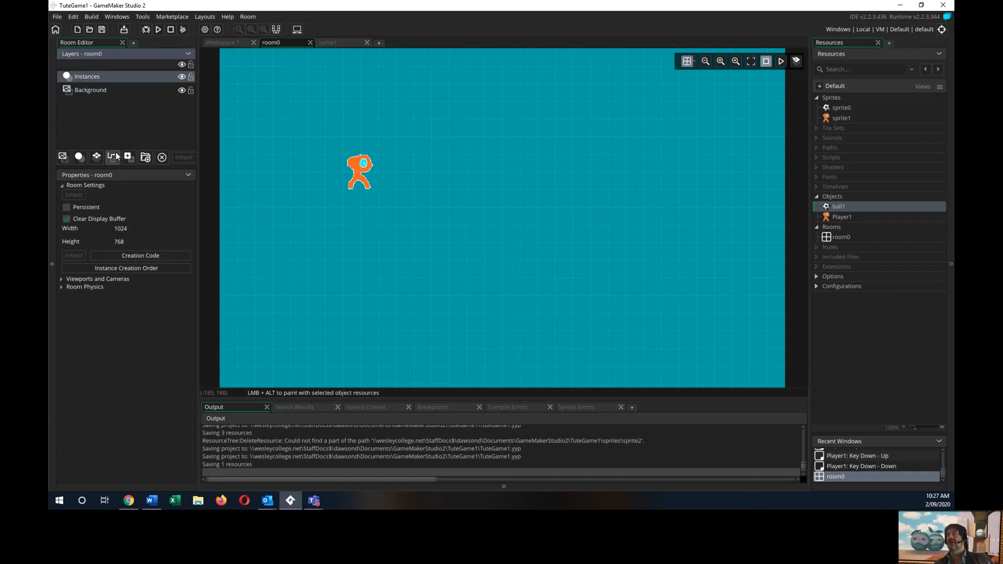
Step: Show the layer properties in the room editor and bring up the settings of the Background layer
left_click(209, 17)
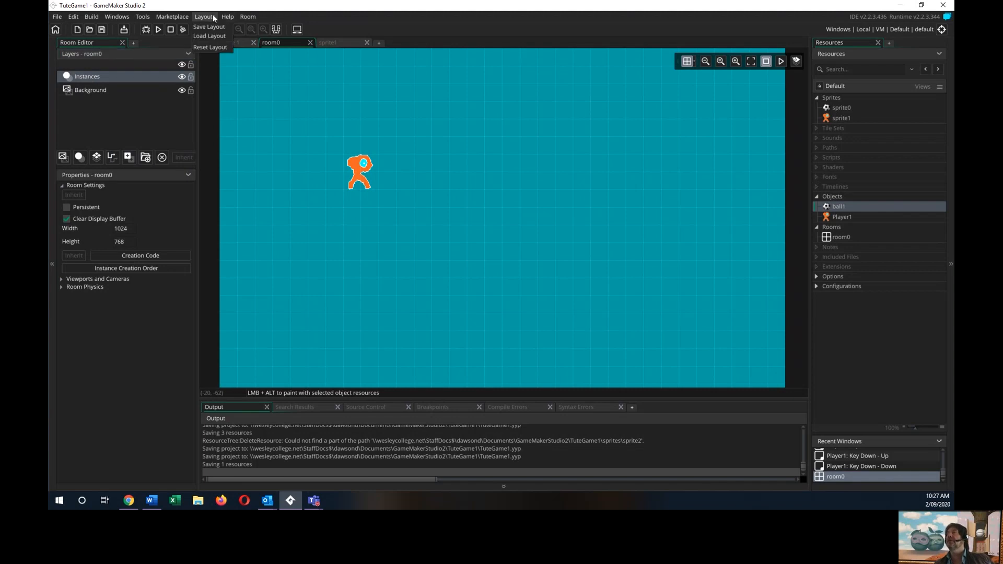
mouse_move(250, 17)
left_click(247, 44)
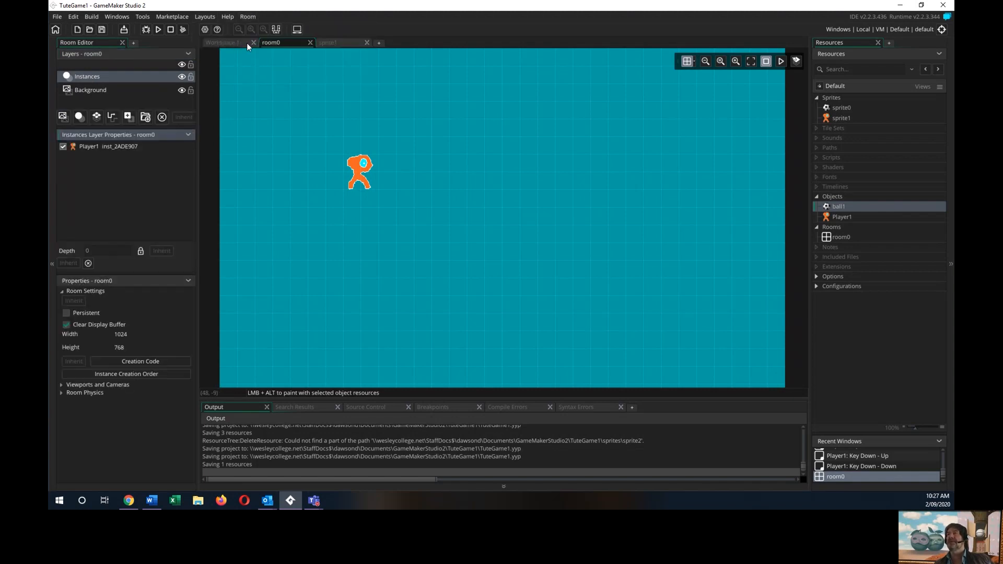
left_click(95, 147)
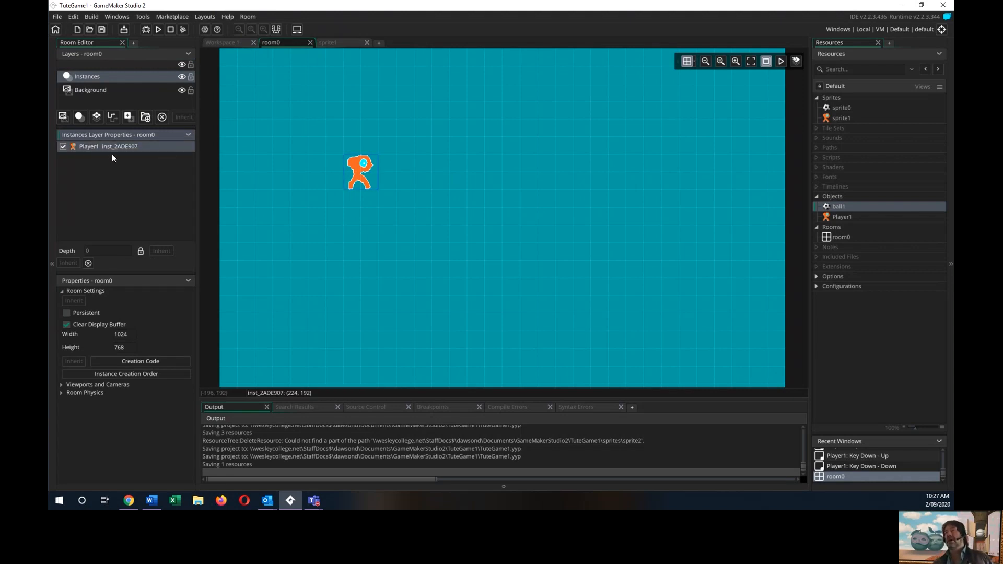
left_click(110, 182)
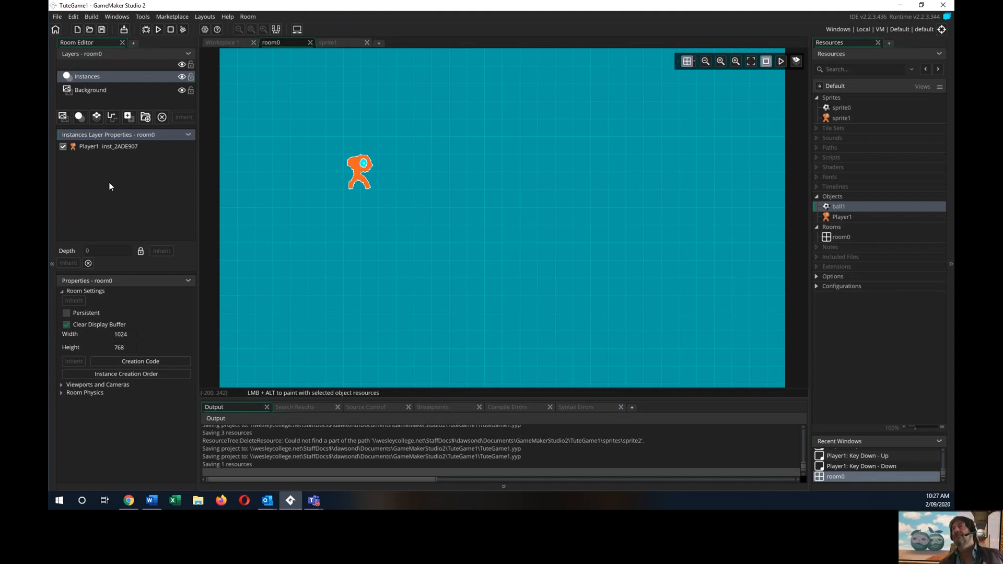
left_click(96, 90)
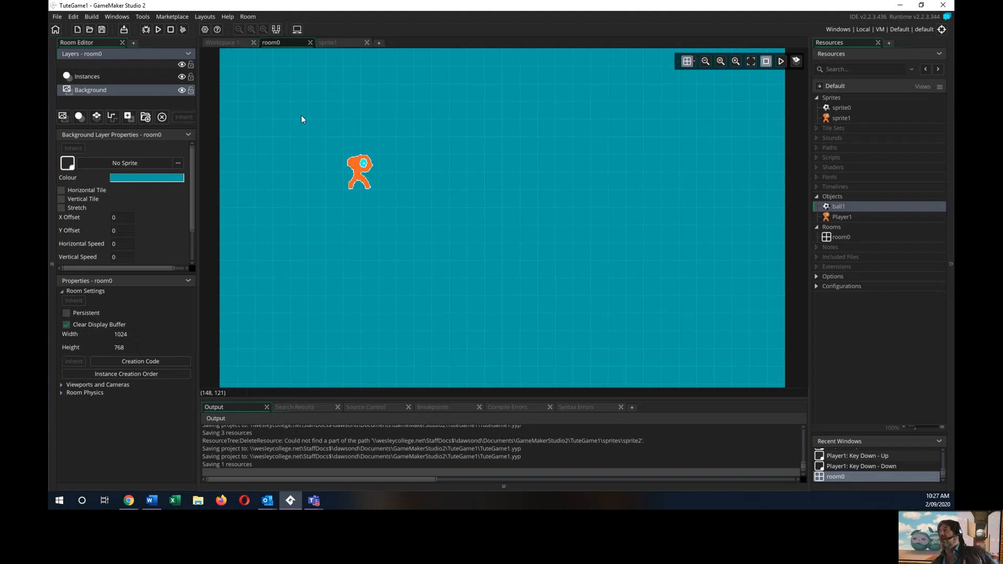
Step: Switch to Chrome and download the GameMaker Resources file from the WISE class page
left_click(198, 501)
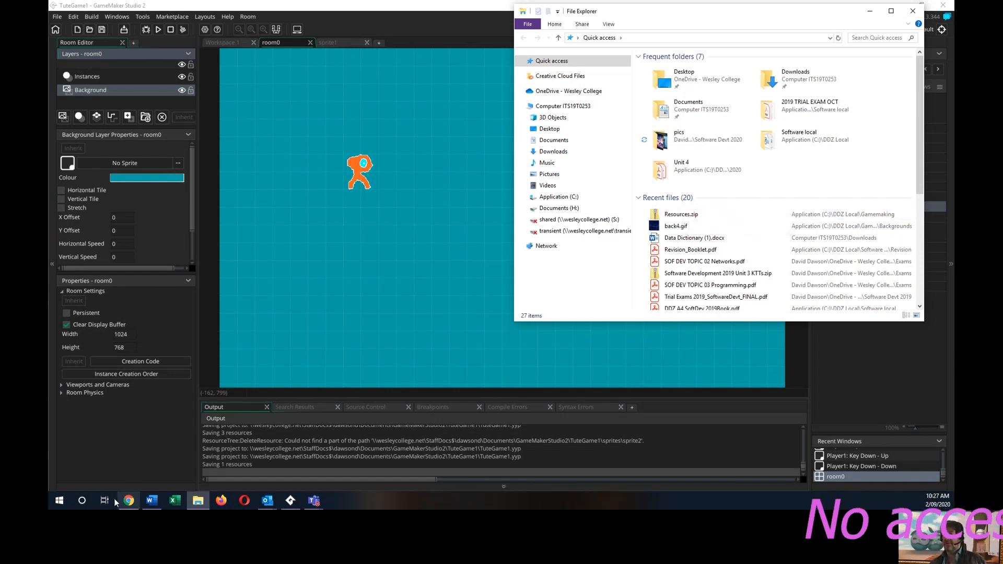
left_click(130, 505)
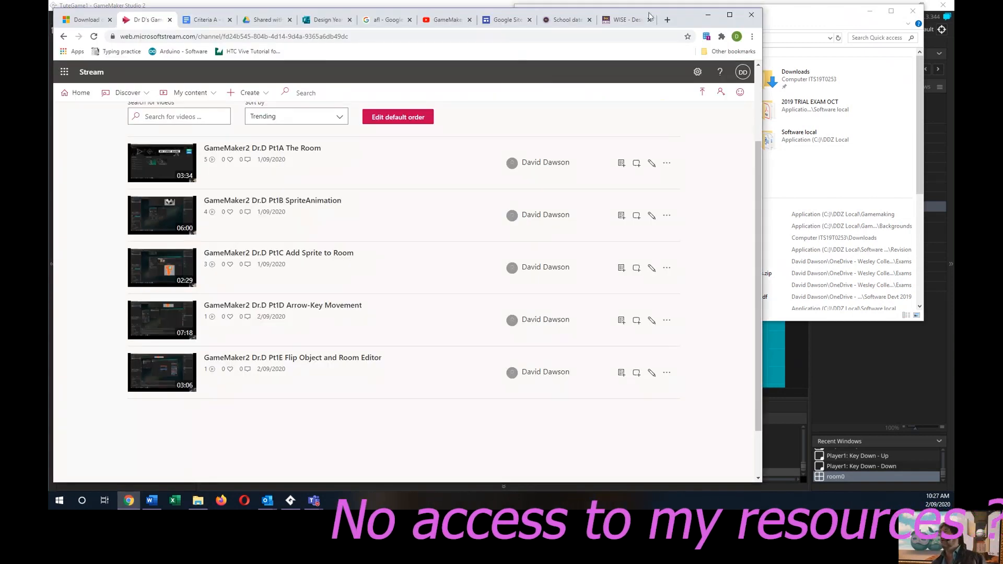
left_click(629, 19)
scroll(591, 205, "down", 10)
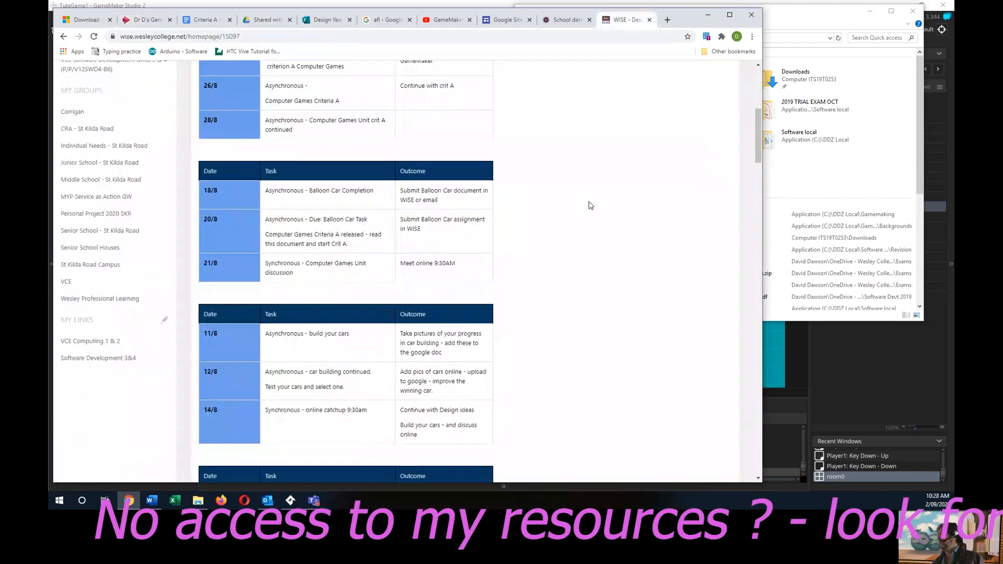
scroll(590, 205, "down", 3)
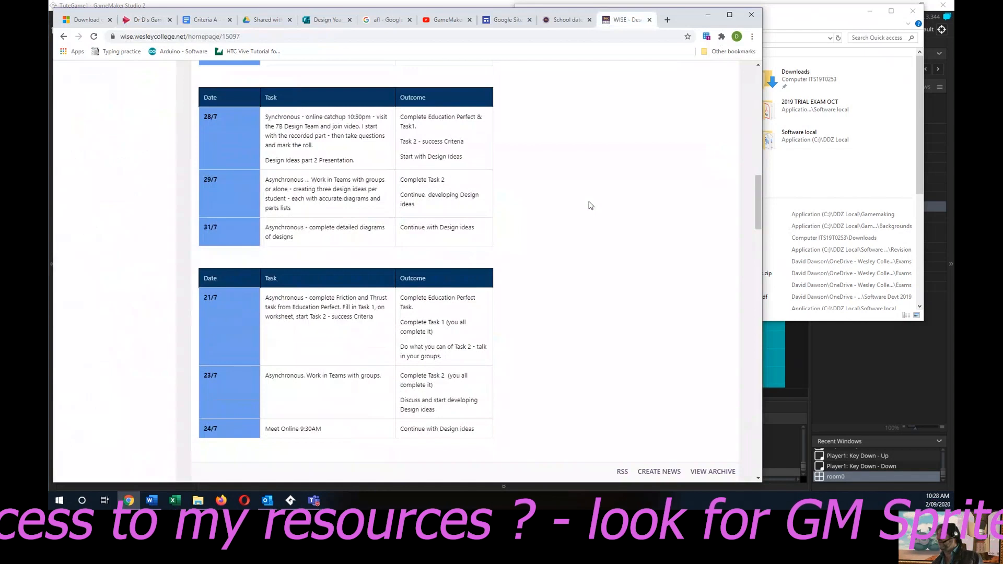
scroll(590, 205, "down", 10)
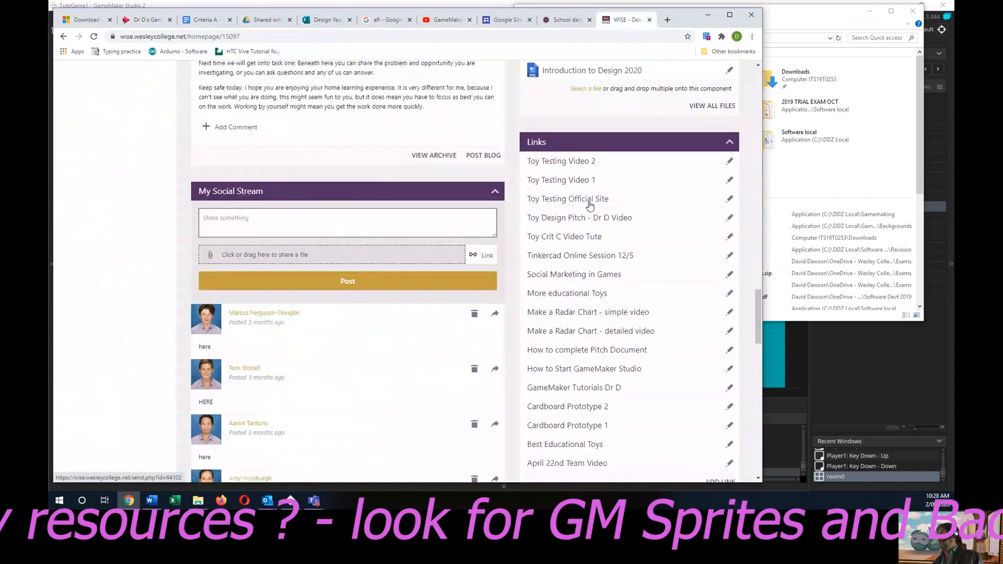
scroll(590, 206, "up", 6)
scroll(590, 204, "down", 1)
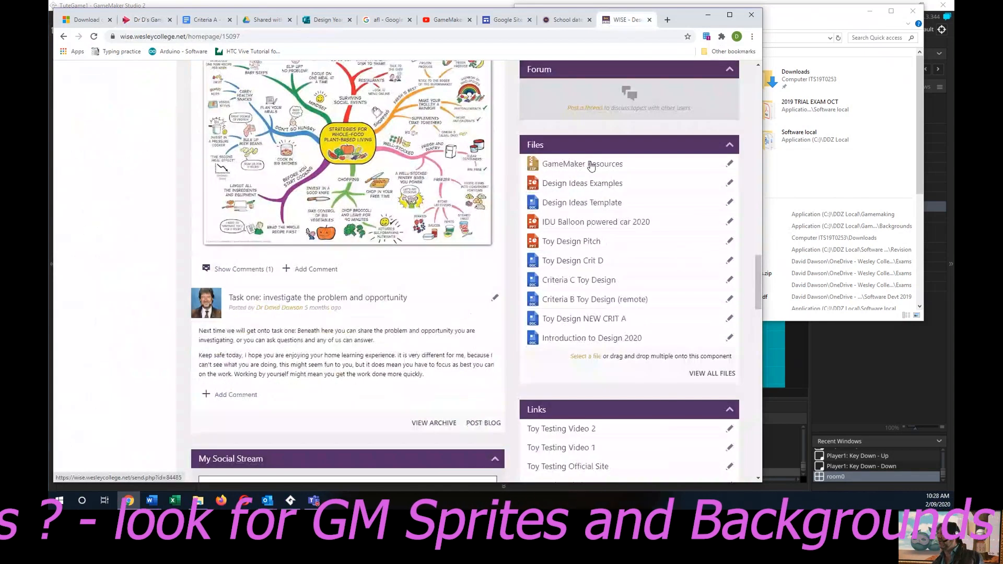
left_click(590, 167)
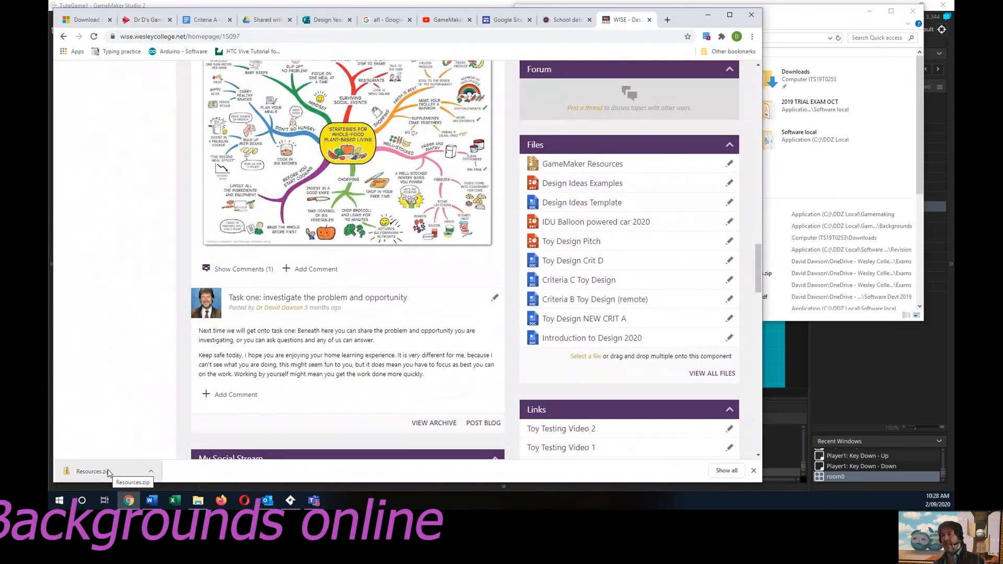
Step: Open the downloaded Resources.zip and look through the contents of its Resources folder
left_click(89, 471)
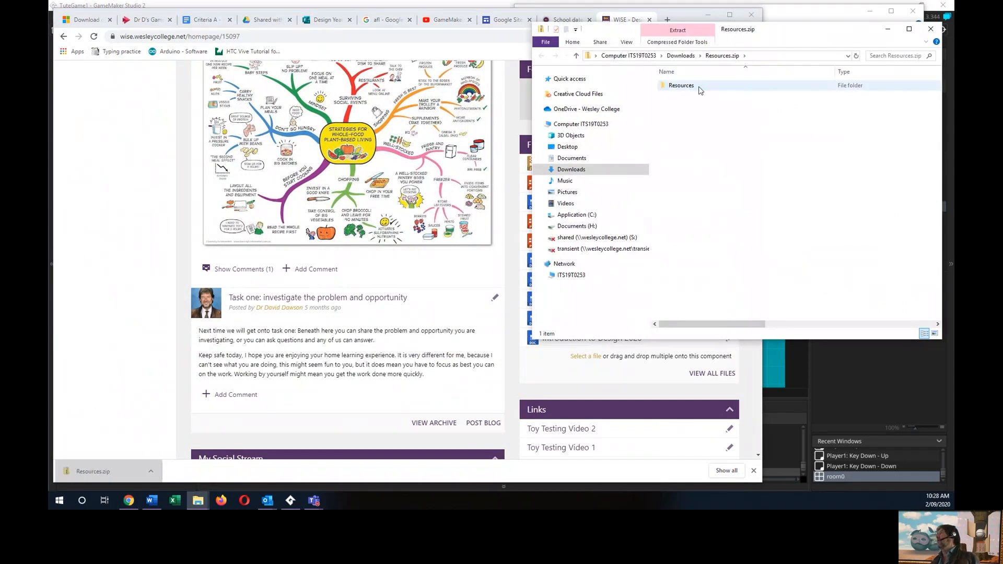
left_click(700, 88)
double_click(699, 89)
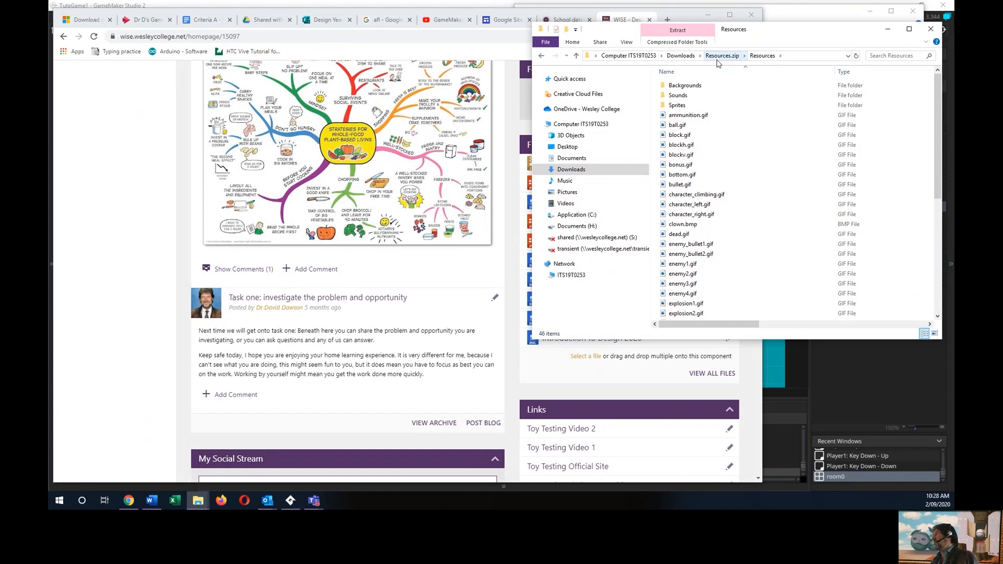
Step: Start extracting Resources.zip from the Downloads folder and move the extraction window over the file list
left_click(682, 56)
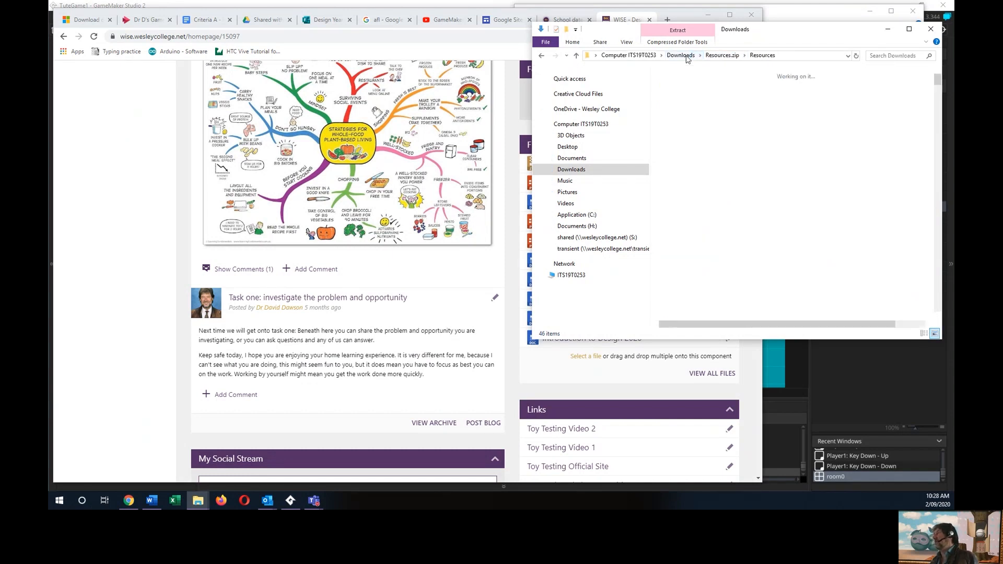
left_click(721, 87)
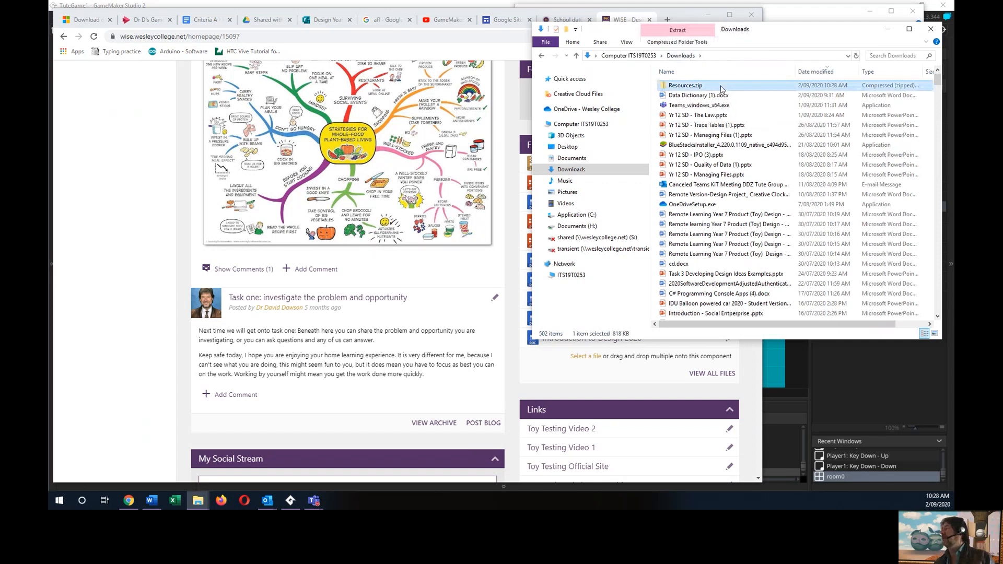
right_click(722, 88)
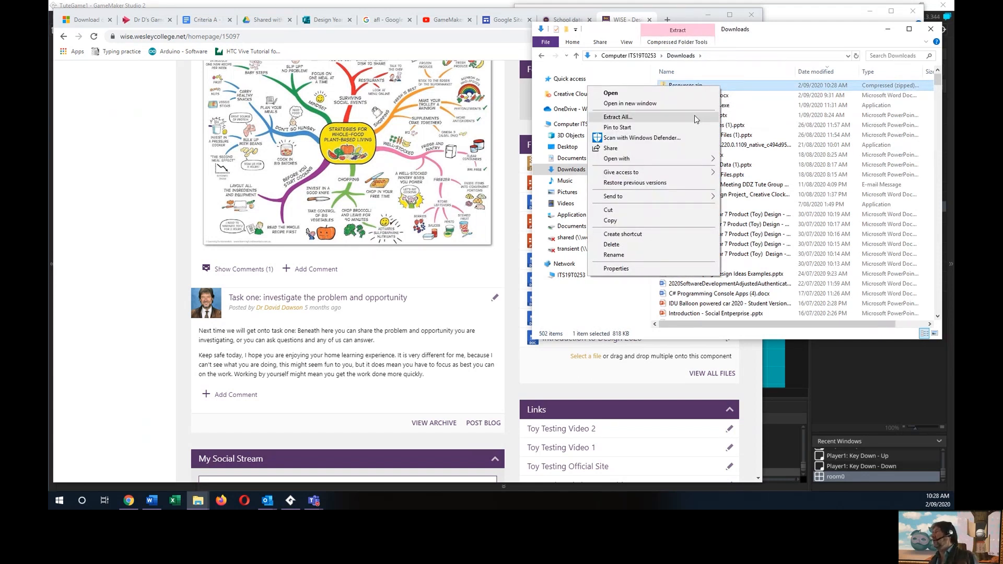
left_click(617, 118)
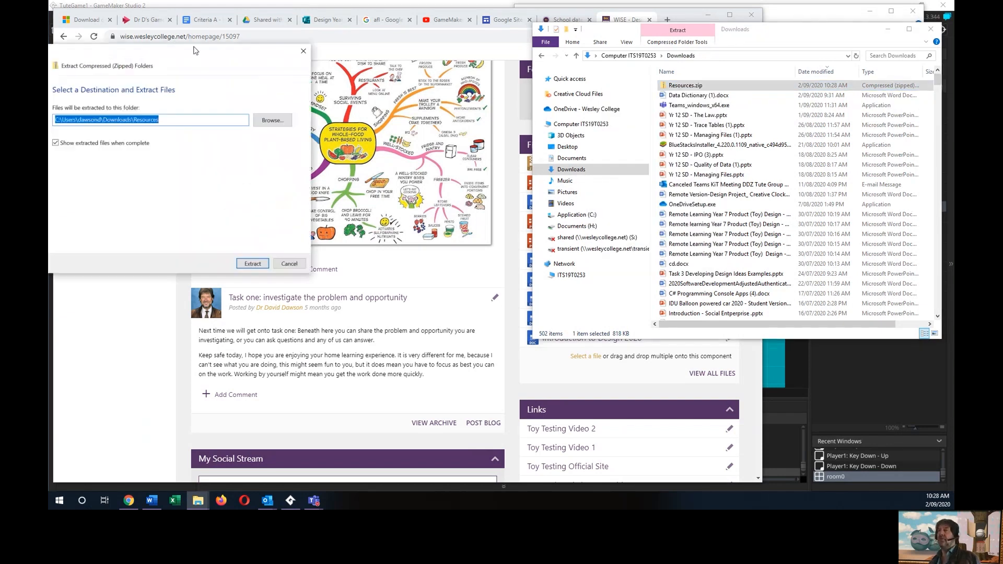
left_click_drag(208, 45, 560, 39)
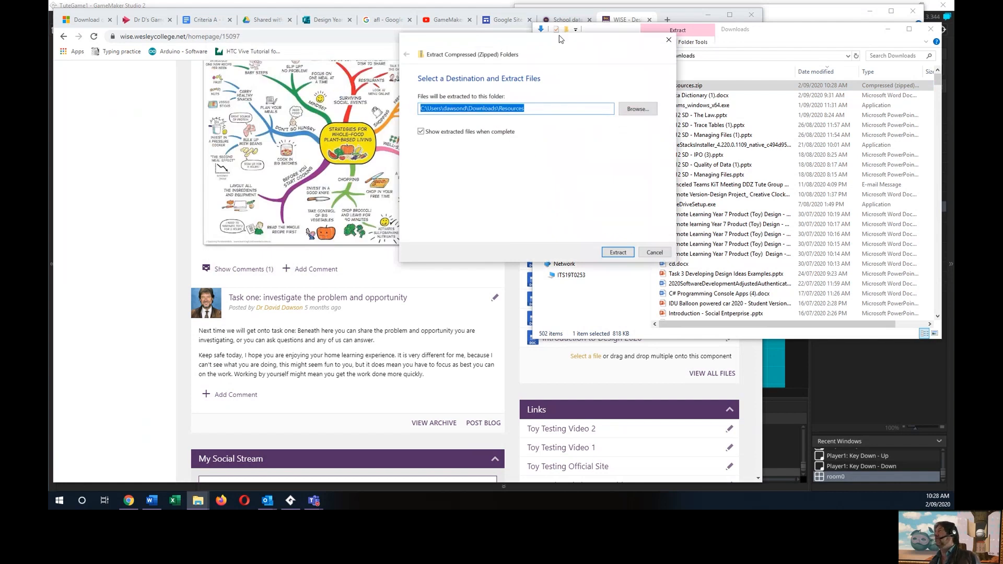
left_click(574, 111)
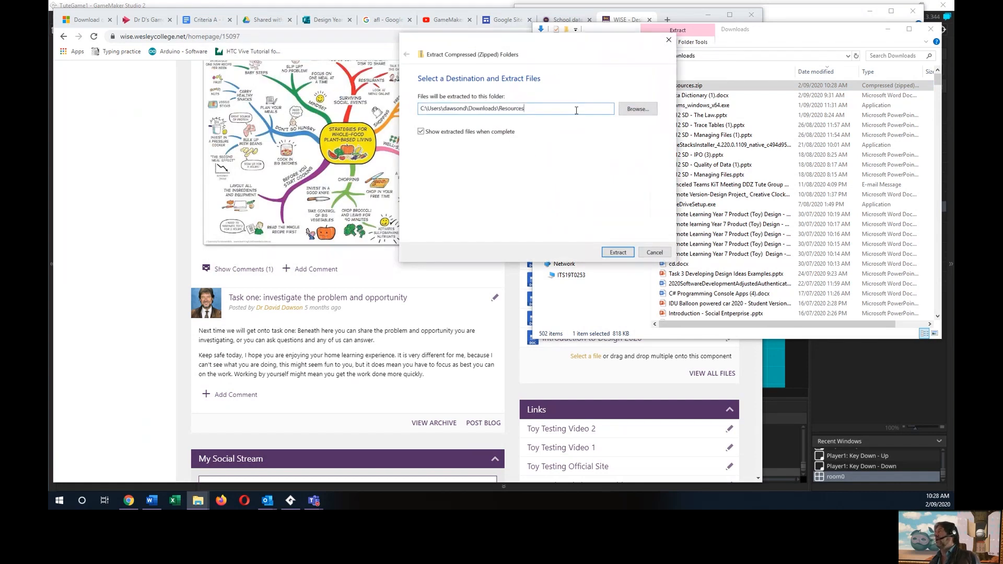
Step: Browse to the Gamemaking folder inside DDZ Local on the C drive as extraction destination, and cancel the extraction
left_click(652, 113)
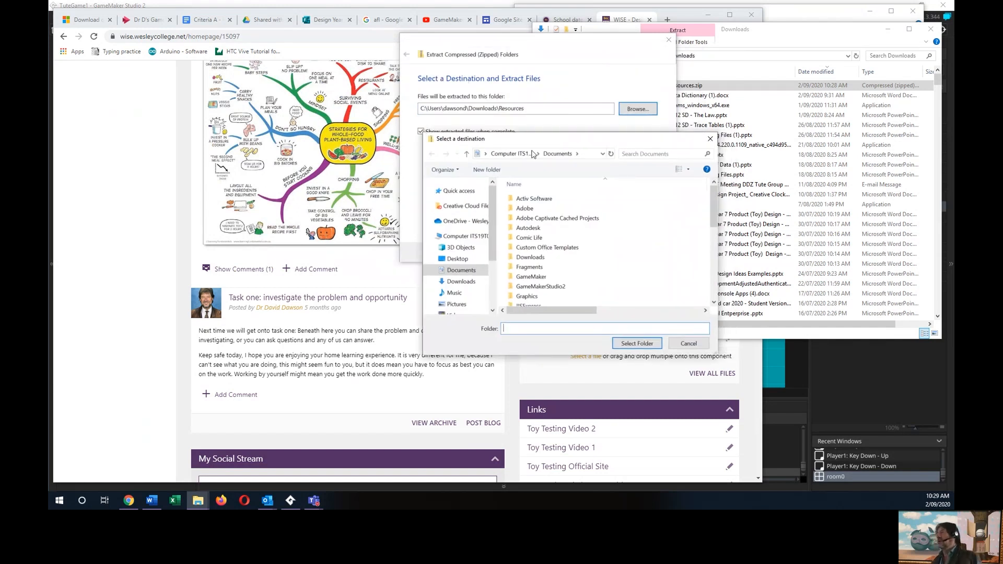
left_click_drag(492, 191, 490, 274)
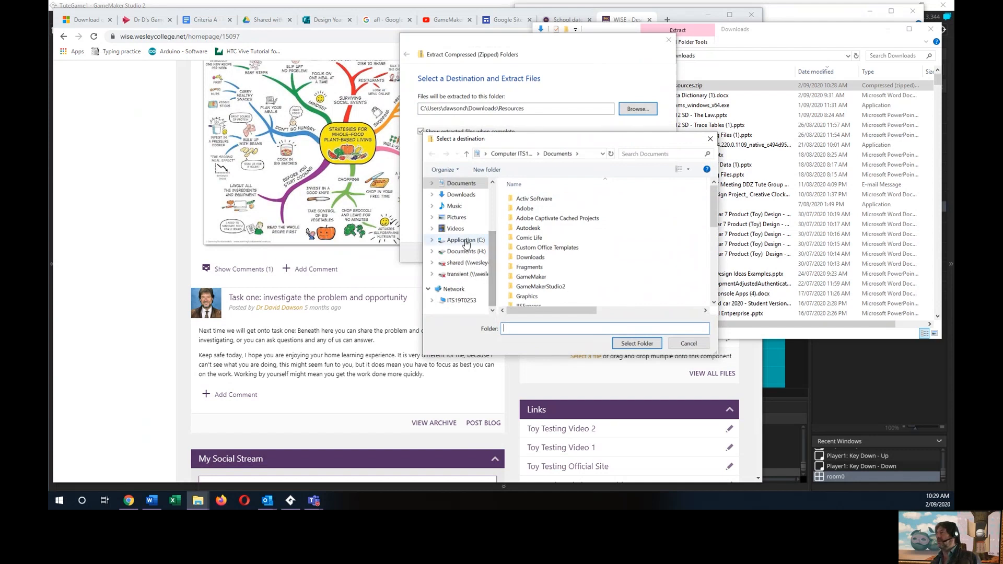
left_click(450, 244)
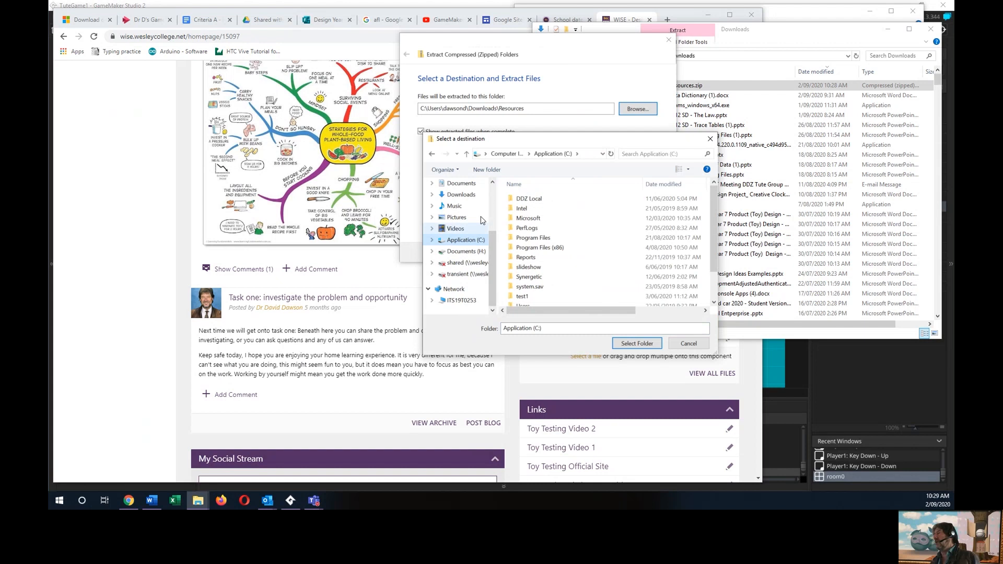
left_click(543, 202)
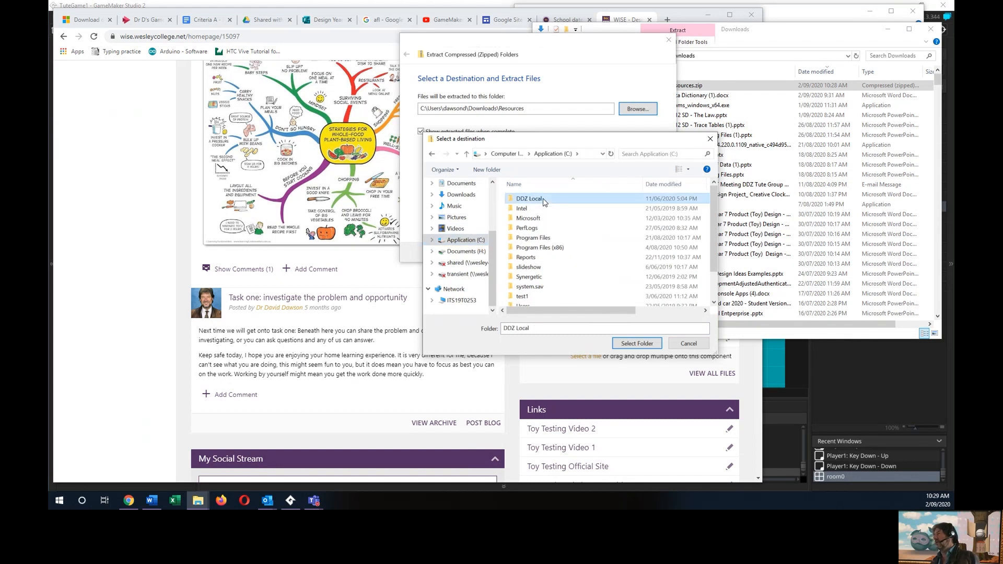
double_click(544, 201)
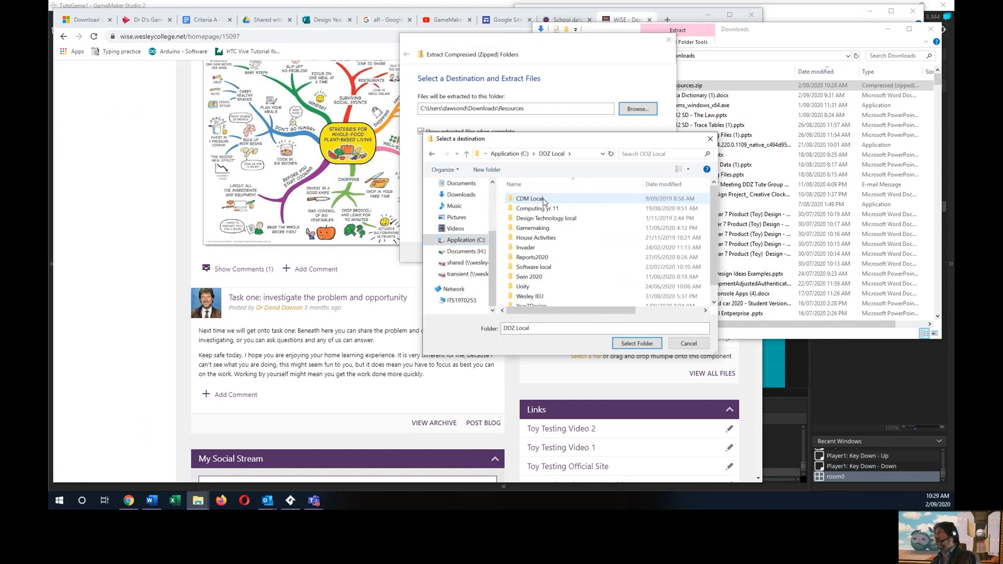
left_click(538, 230)
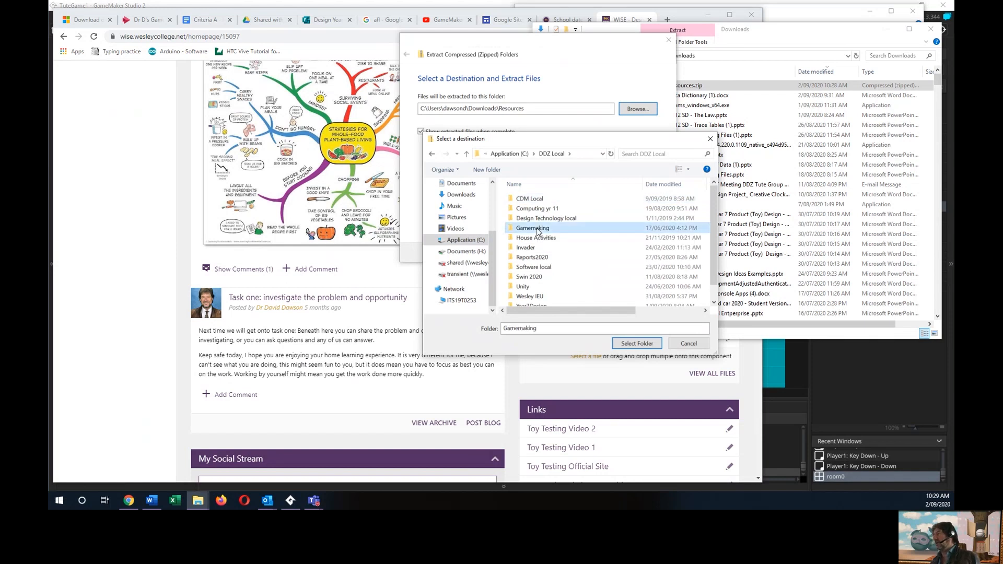
double_click(538, 230)
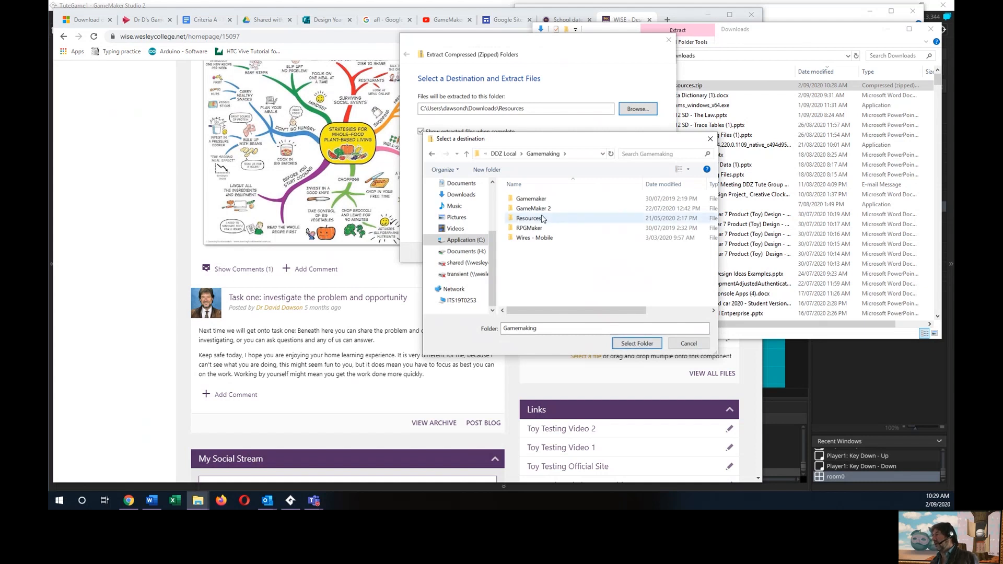
left_click(701, 344)
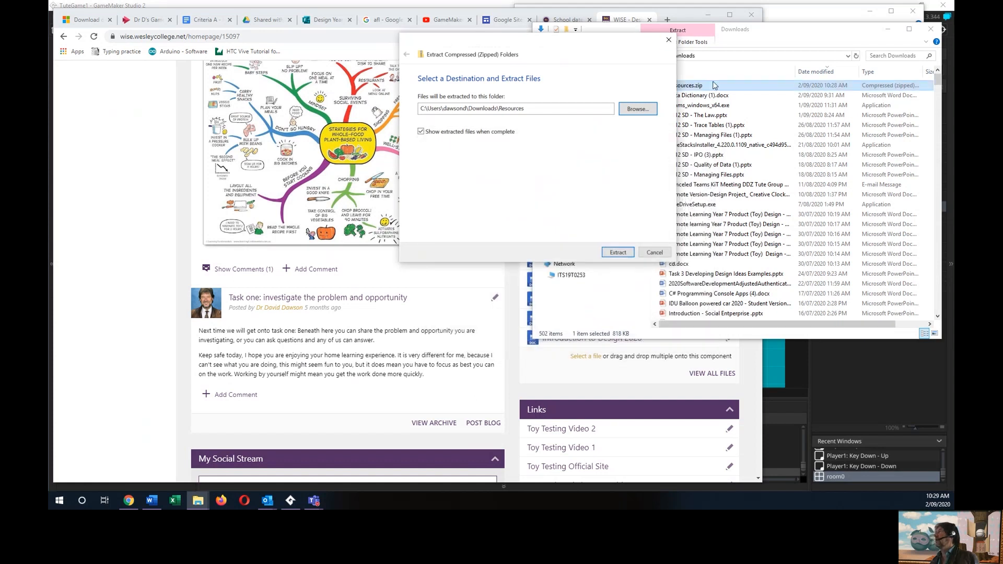
left_click(667, 40)
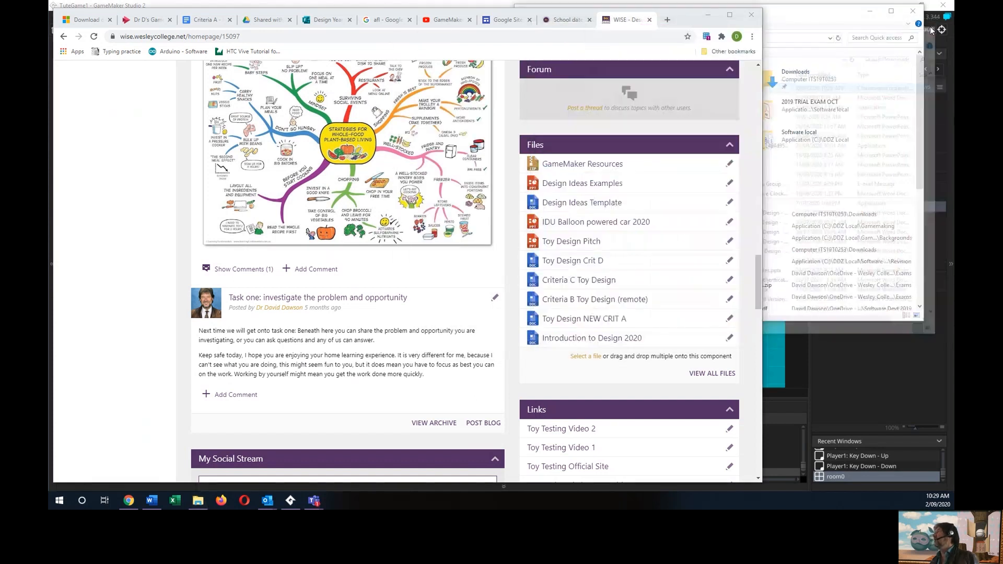
Step: Switch back to GameMaker Studio 2 and create a sprite from the image back4.gif in the Backgrounds folder
left_click(715, 8)
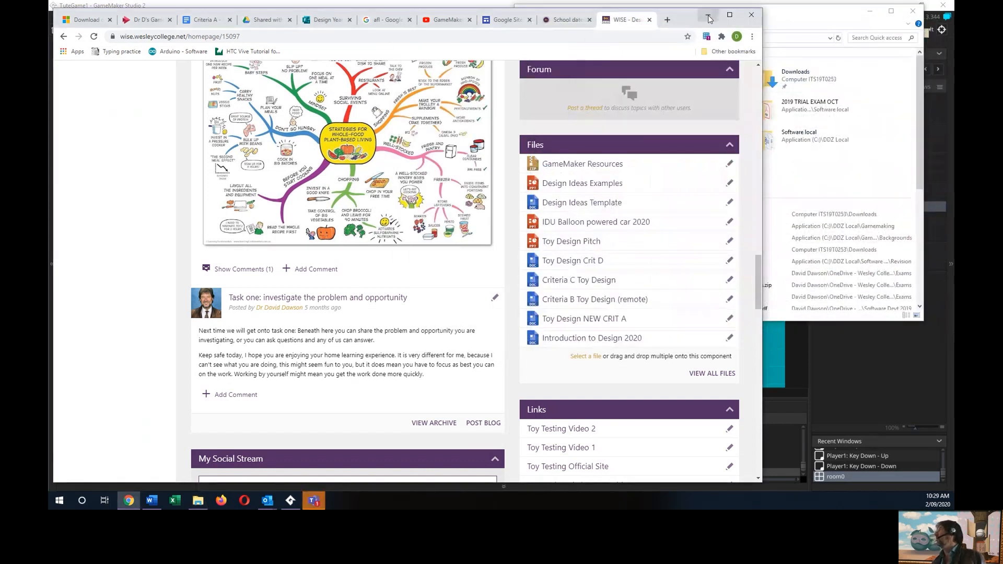
left_click(708, 15)
left_click(869, 10)
left_click(839, 98)
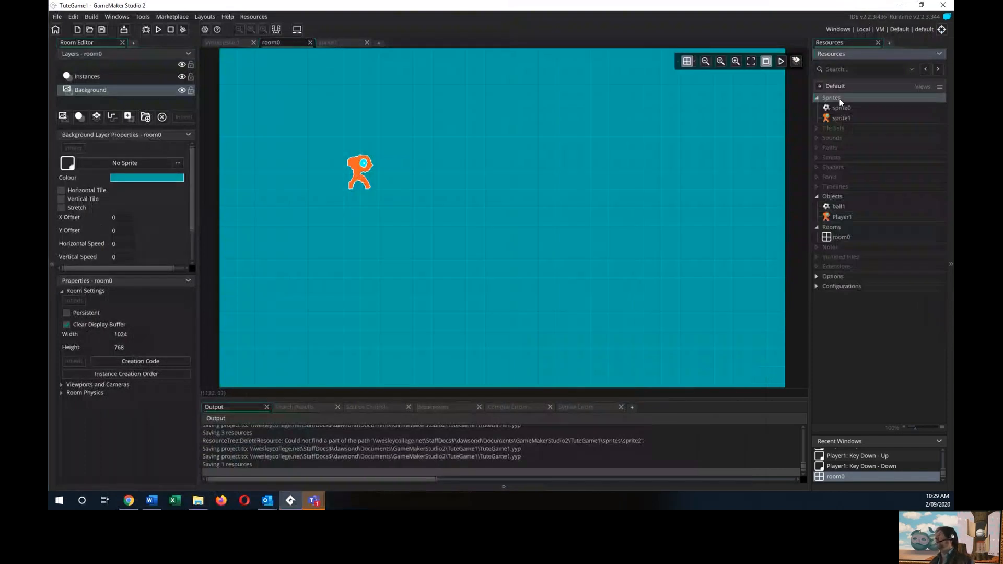
right_click(839, 98)
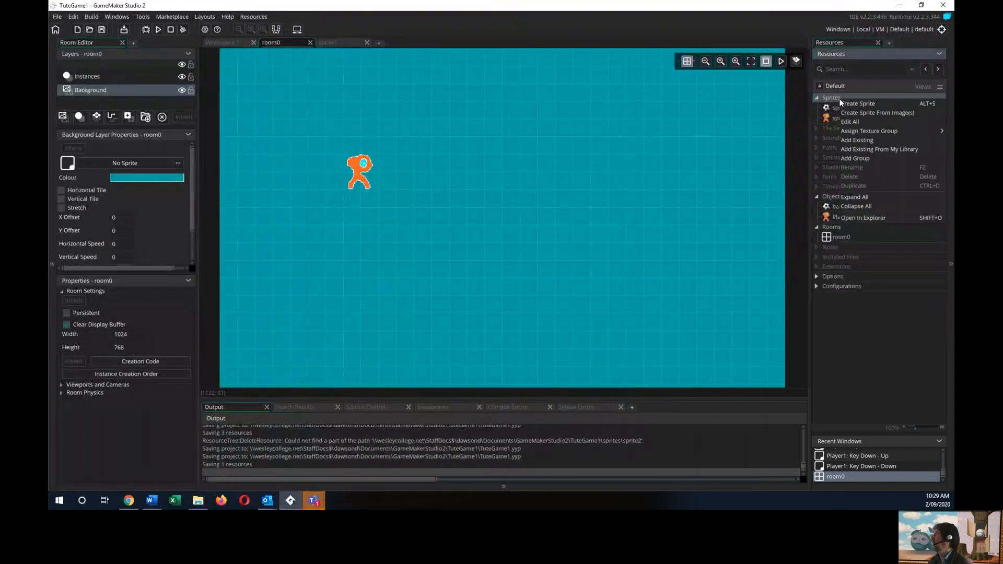
left_click(863, 113)
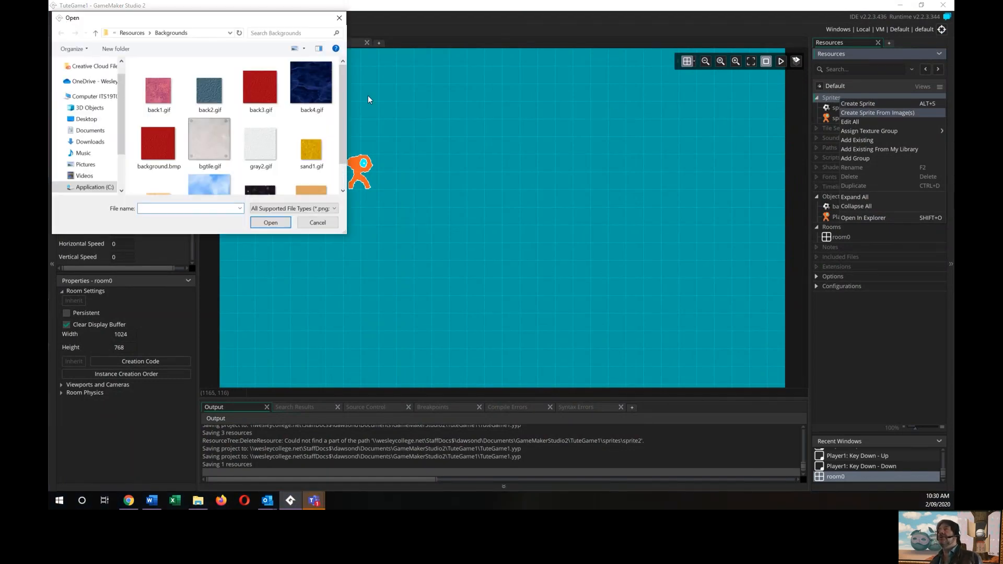
left_click(321, 86)
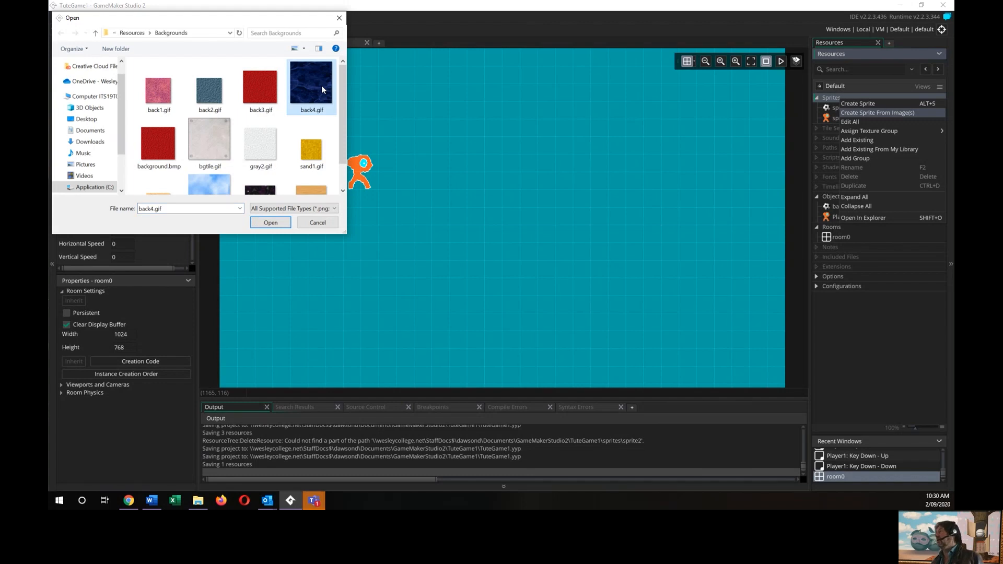
left_click(279, 223)
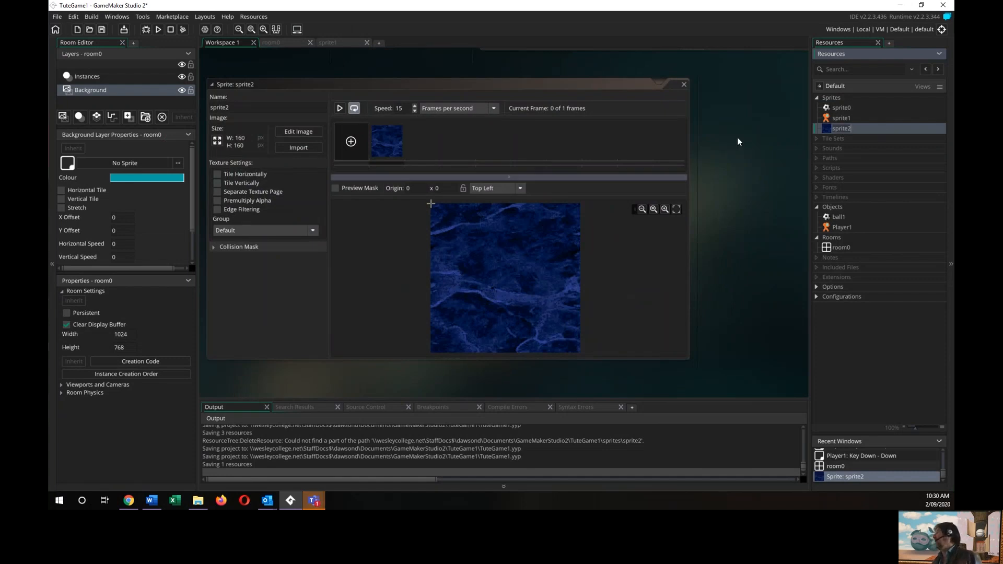
Step: Rename the new dark blue sprite as Background1
left_click(880, 128)
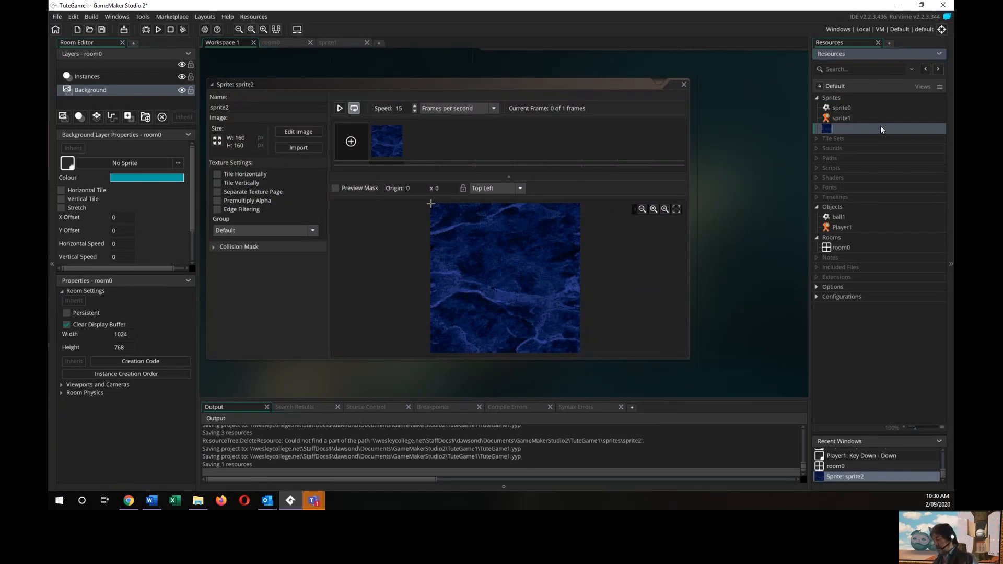
type("Backgrou")
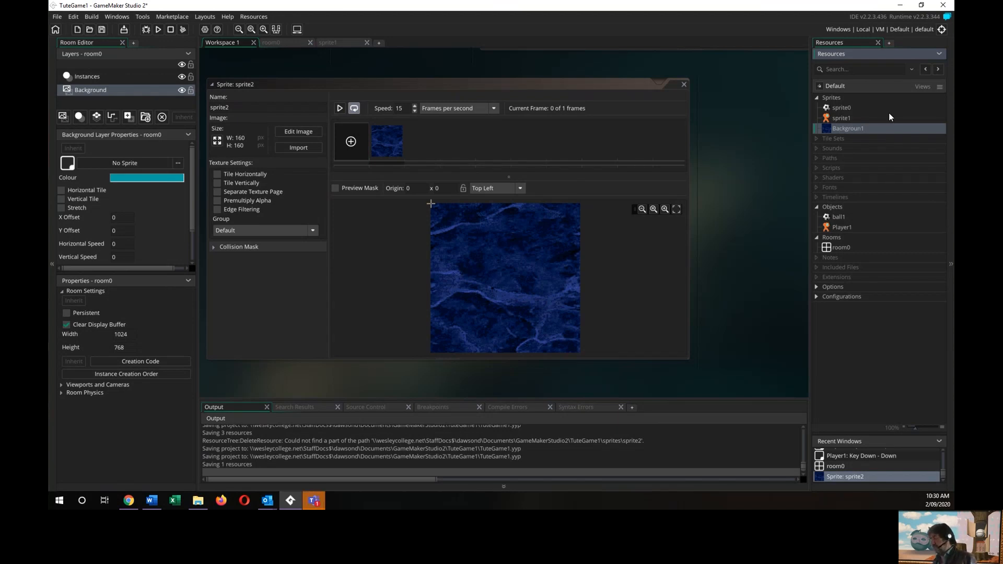
type("nd1")
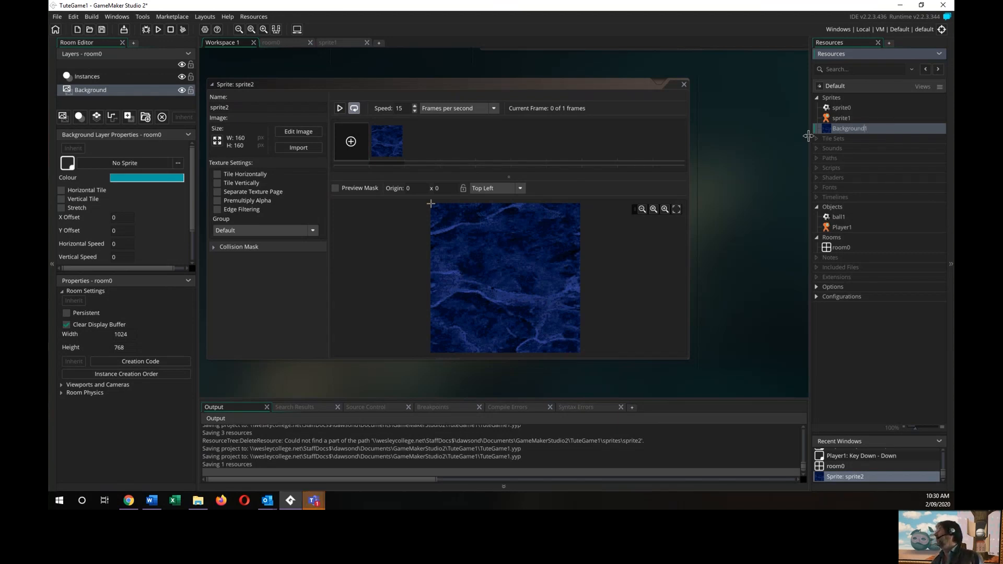
key("Return")
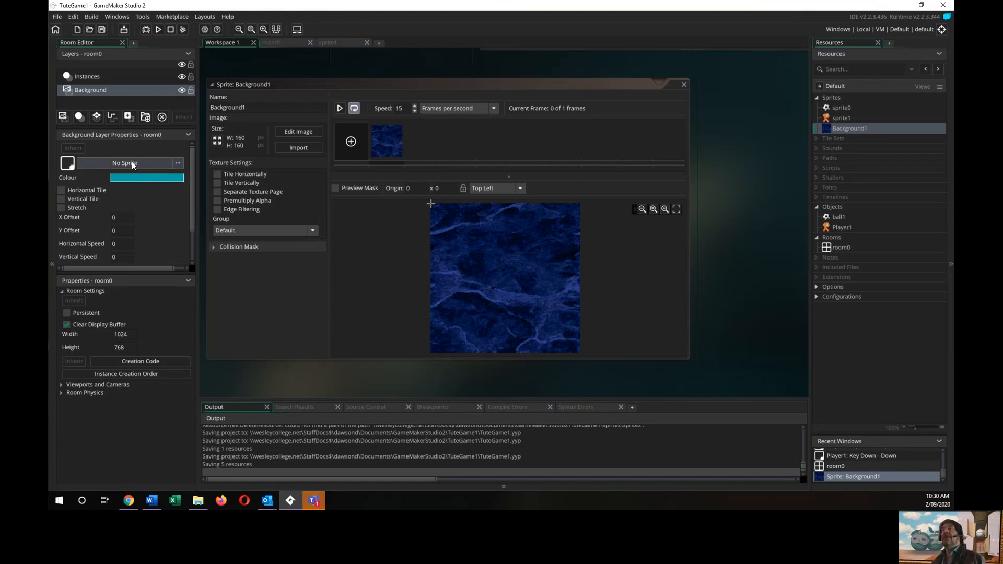
Step: Assign the Background1 sprite to room0's Background layer and tile it horizontally and vertically
left_click(114, 133)
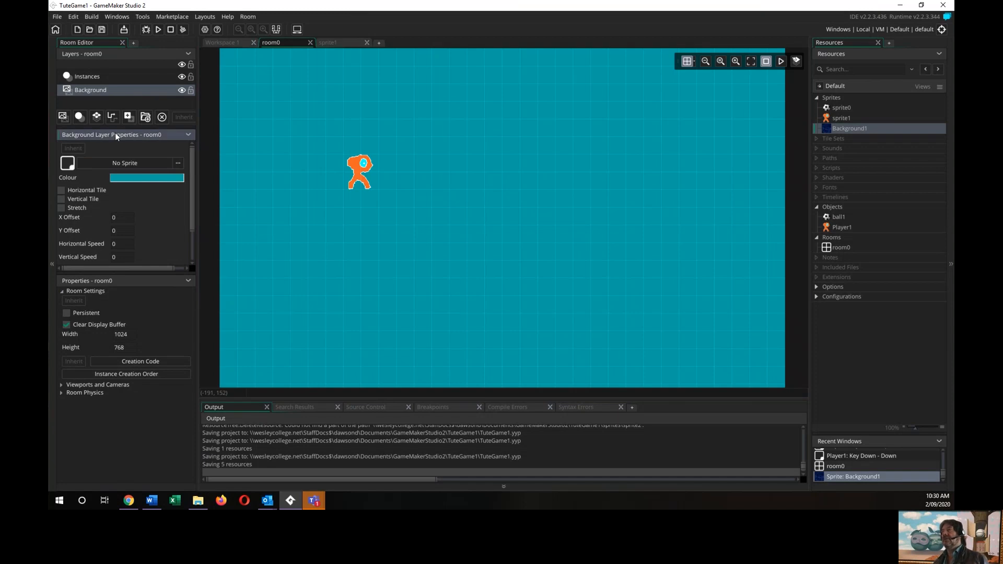
left_click(177, 164)
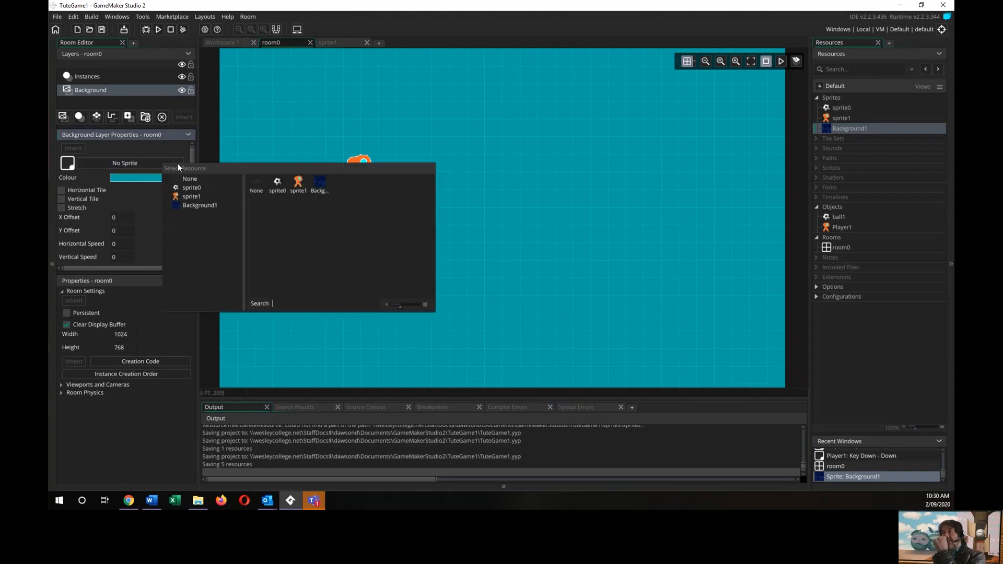
left_click(199, 204)
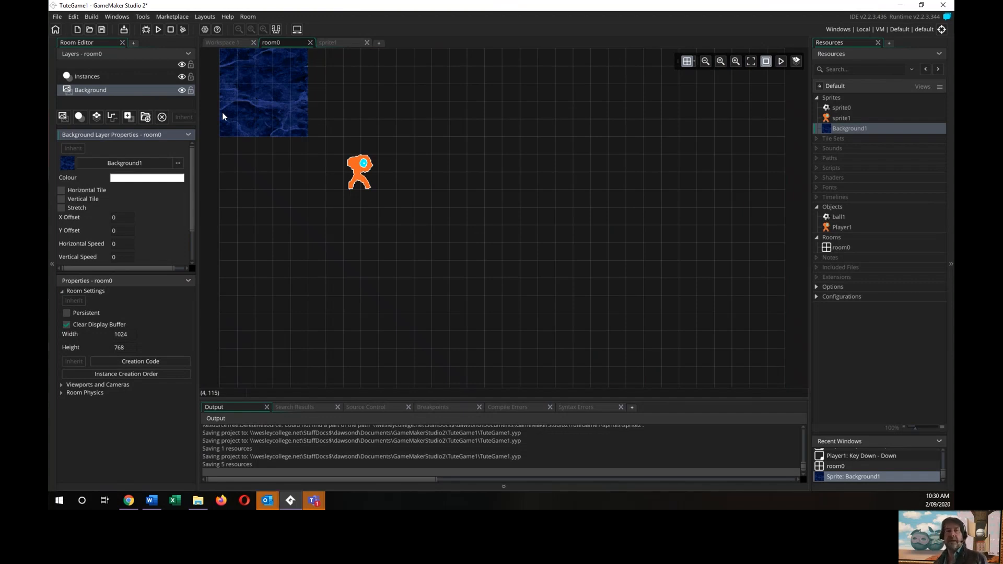
left_click(60, 190)
left_click(62, 199)
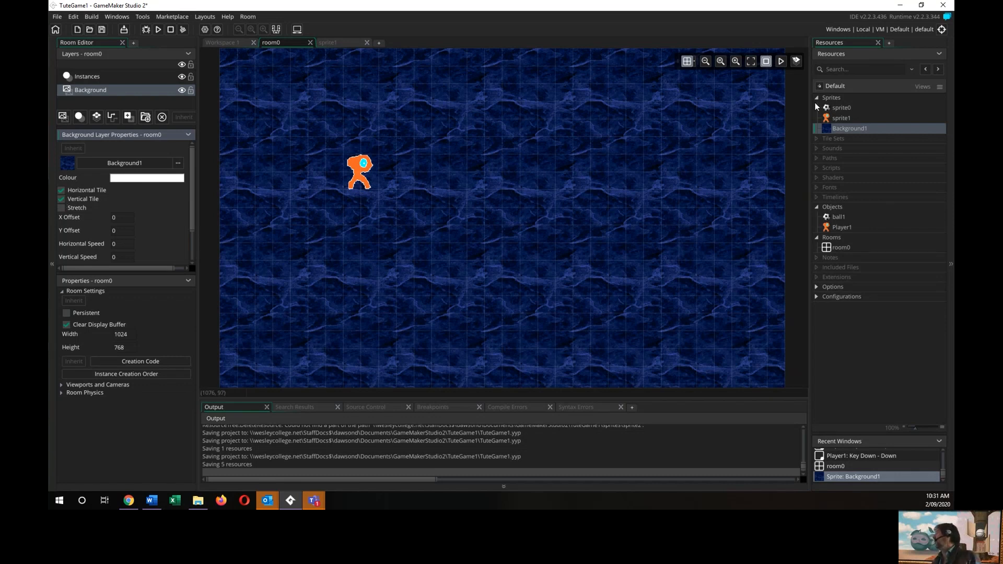
Step: Start creating another sprite from an image and look through the Resources folder and its Sounds subfolder for pictures
left_click(833, 99)
right_click(839, 97)
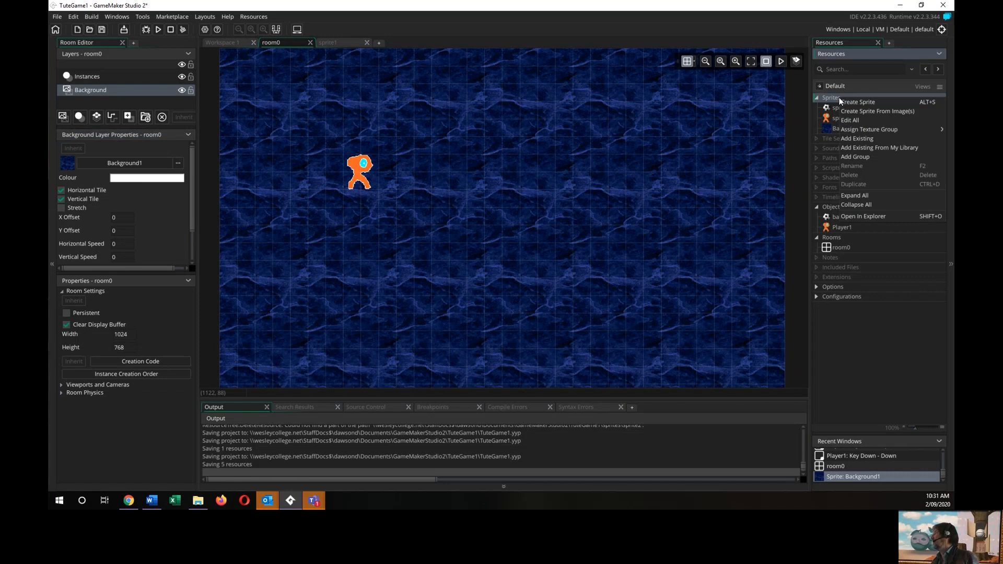
left_click(864, 111)
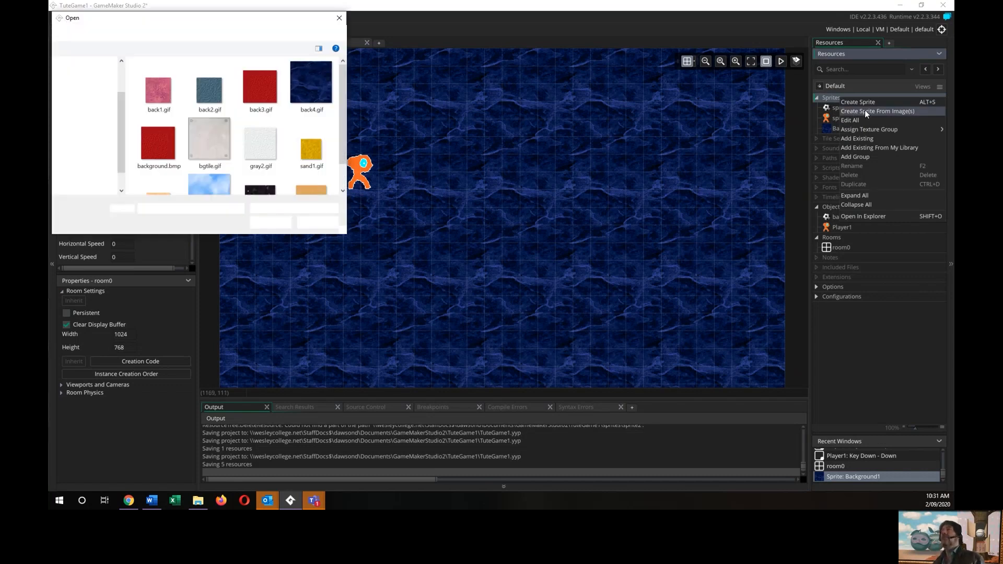
left_click(127, 35)
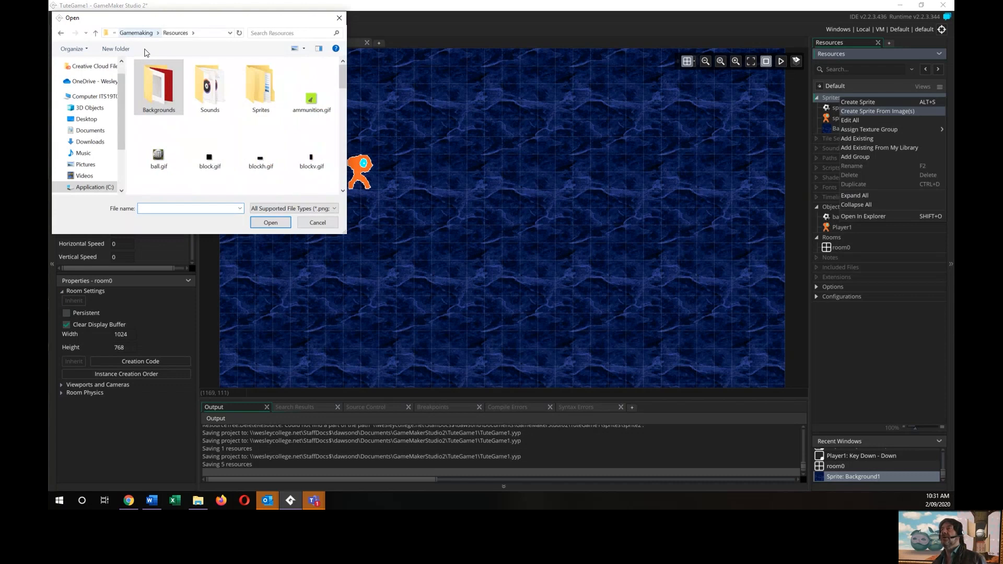
double_click(194, 87)
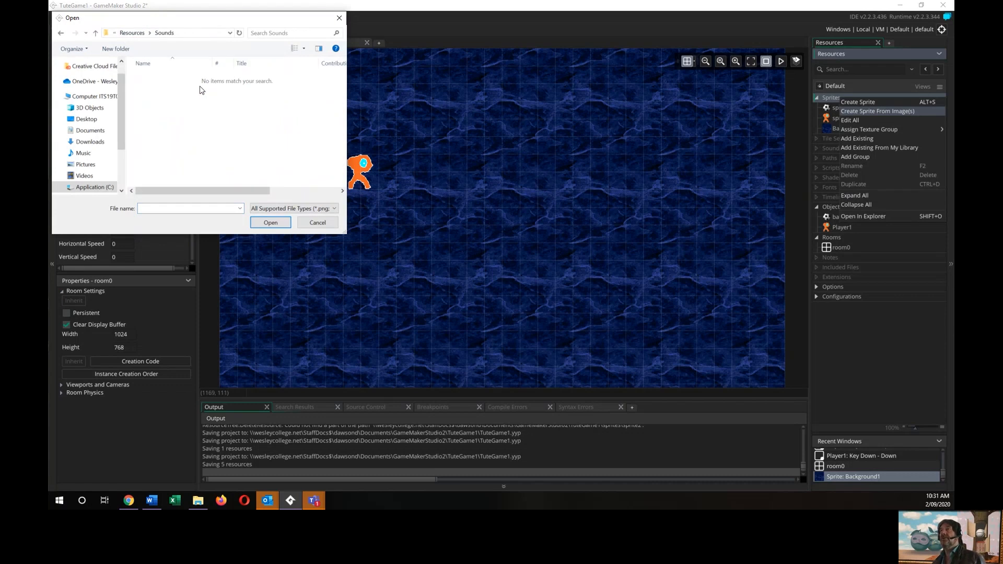
left_click(139, 35)
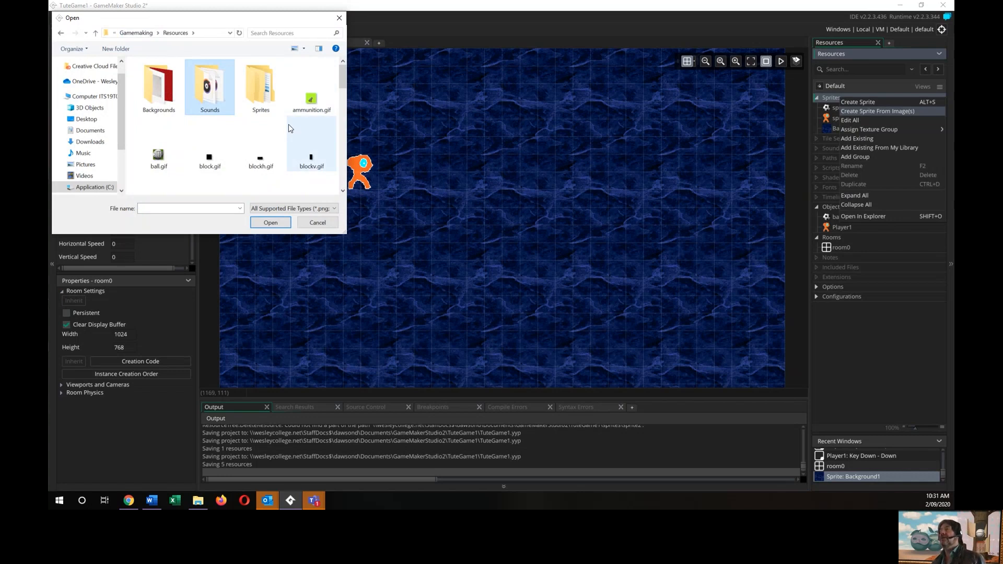
scroll(290, 128, "down", 10)
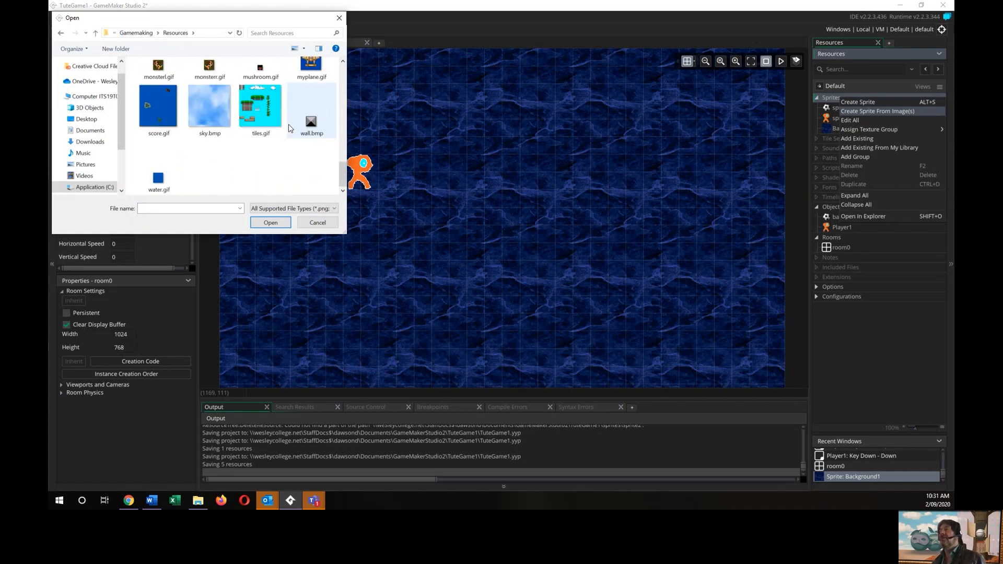
scroll(291, 129, "up", 2)
scroll(290, 129, "up", 8)
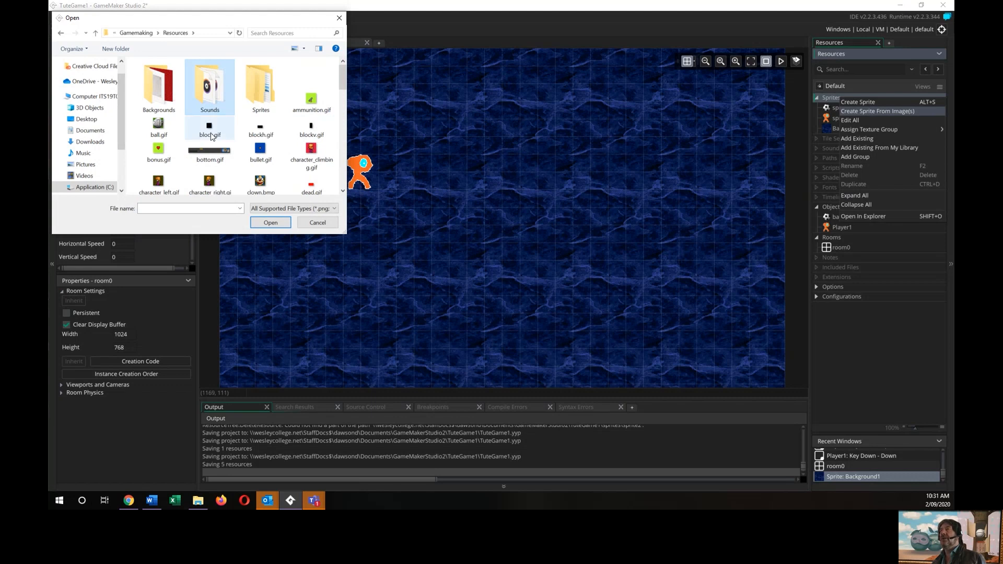
Step: Create the sprite from Burger.ico in the various subfolder of Sprites and name it hamburger
double_click(253, 76)
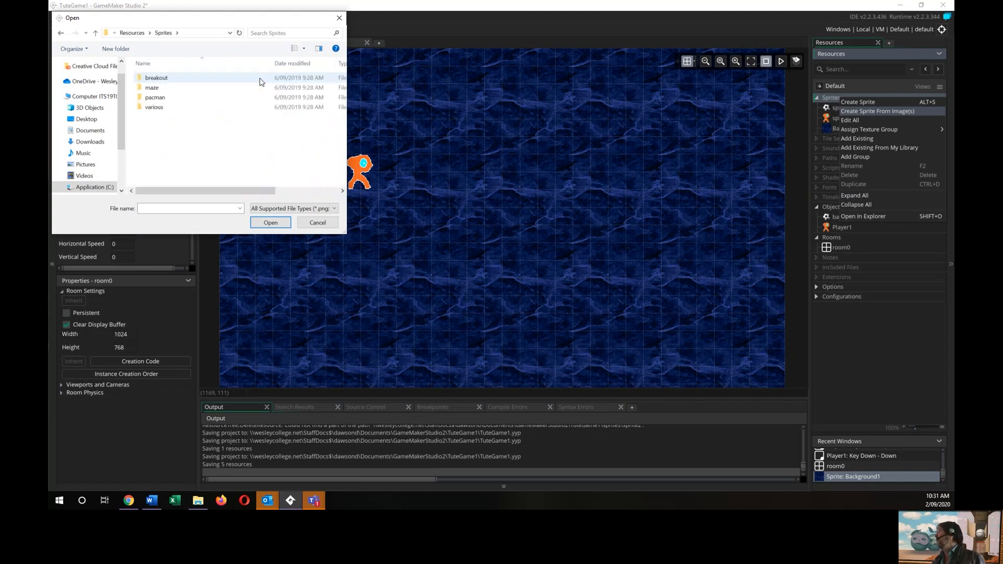
double_click(174, 106)
scroll(233, 117, "down", 3)
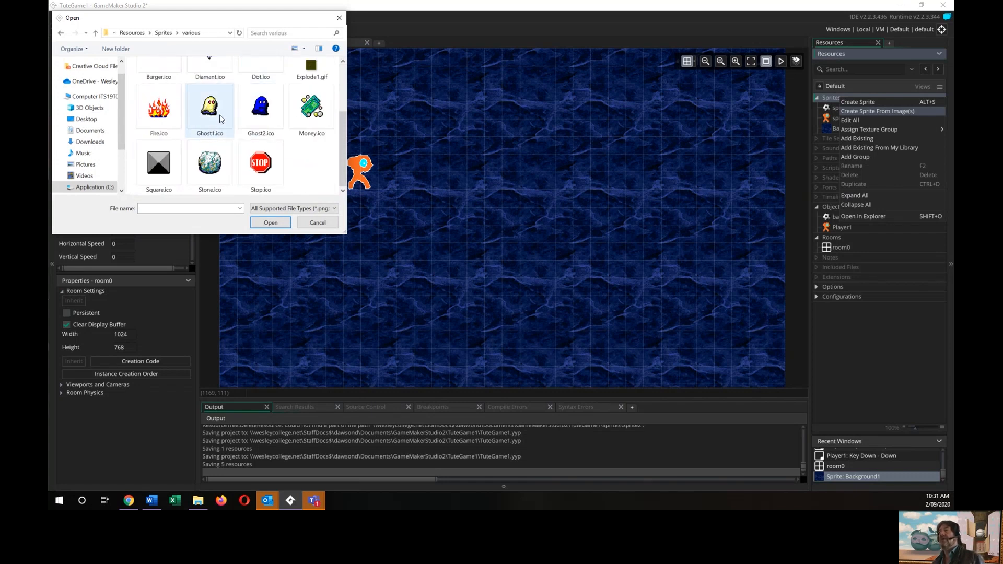
scroll(220, 119, "up", 1)
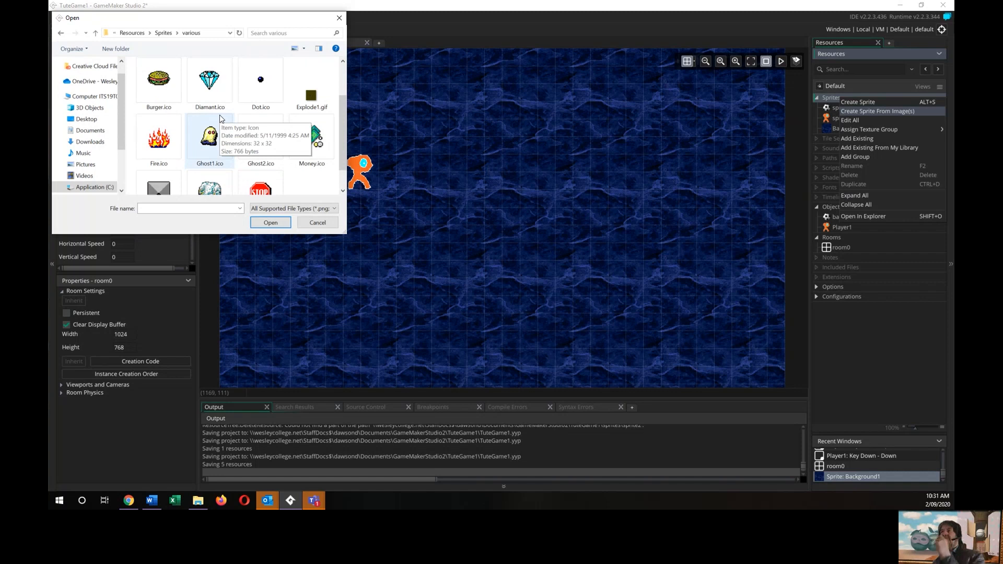
scroll(152, 141, "up", 1)
left_click(156, 141)
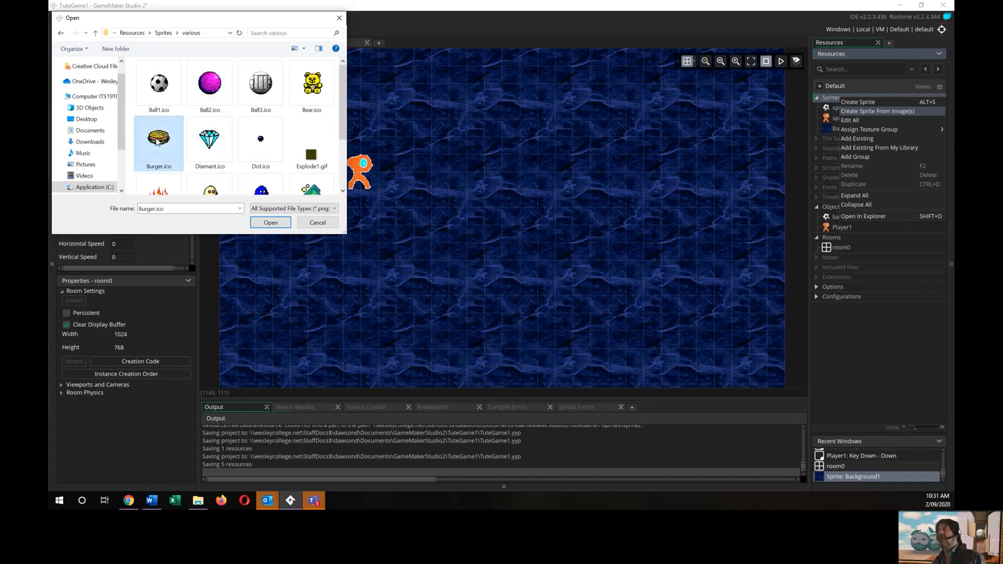
left_click(268, 224)
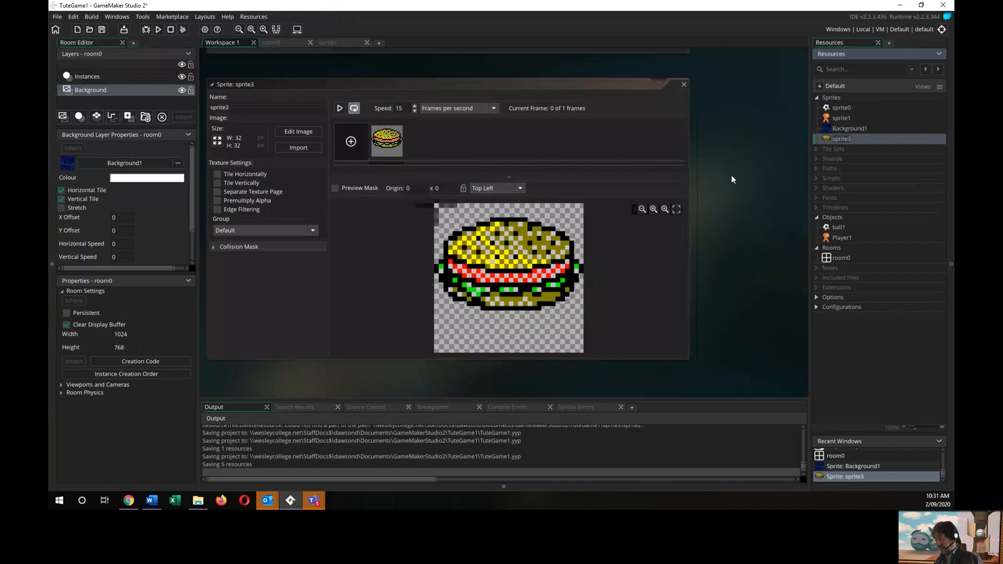
type("hamburger")
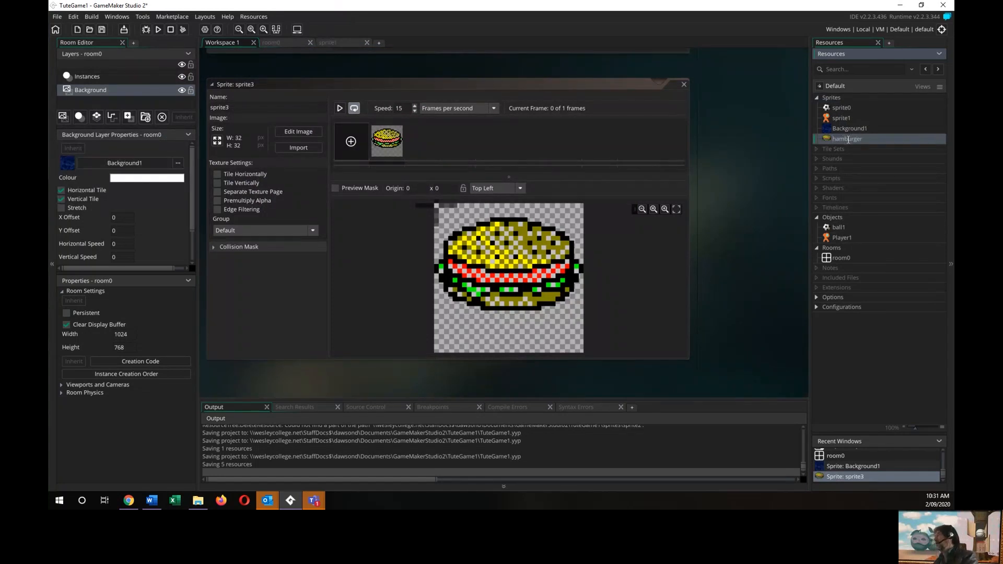
key("Return")
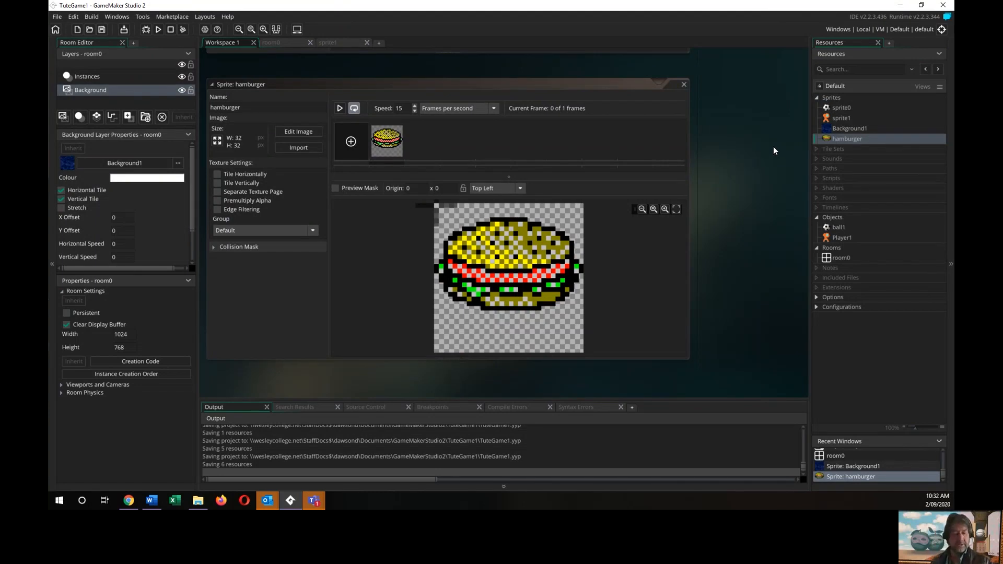
Step: Create a sprite from the image Square.ico in the various folder and name it wall1
right_click(832, 98)
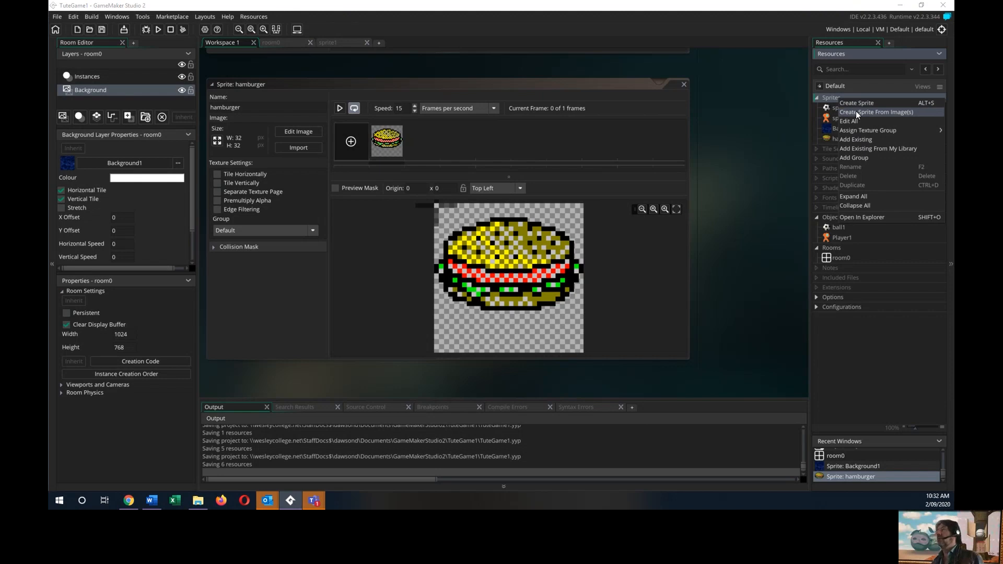
left_click(857, 112)
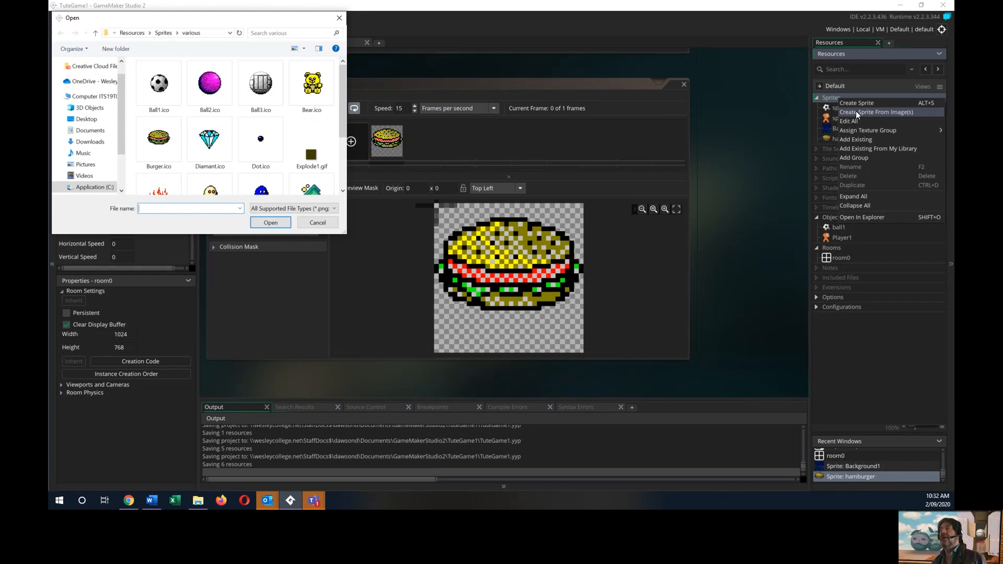
scroll(209, 146, "down", 3)
left_click(160, 166)
left_click(281, 223)
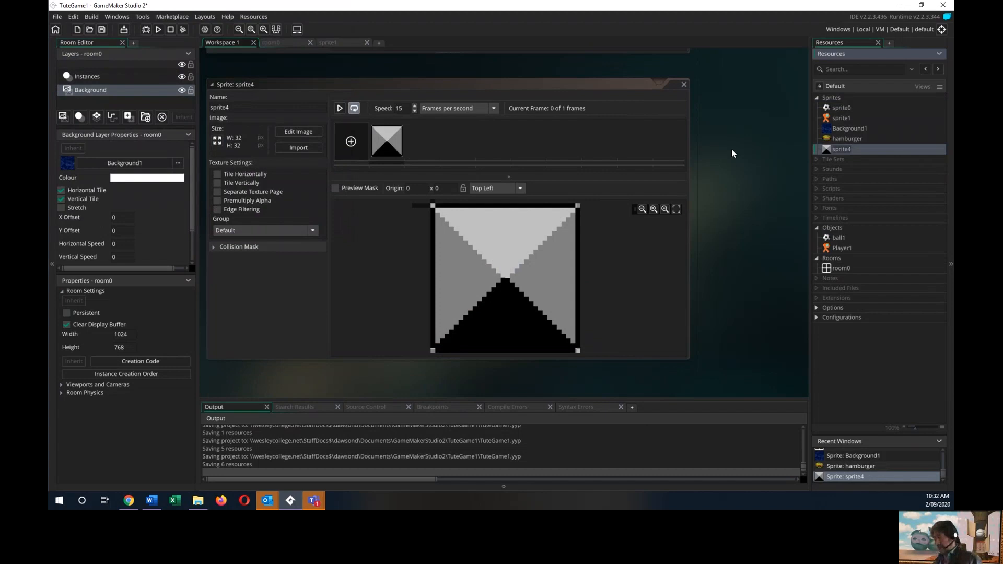
key("F2")
type("wal")
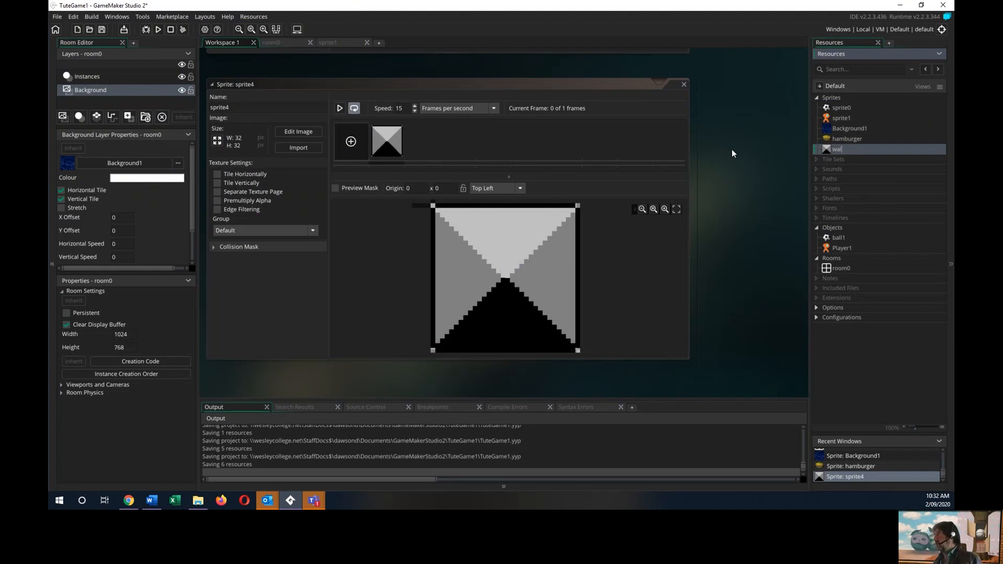
type("l")
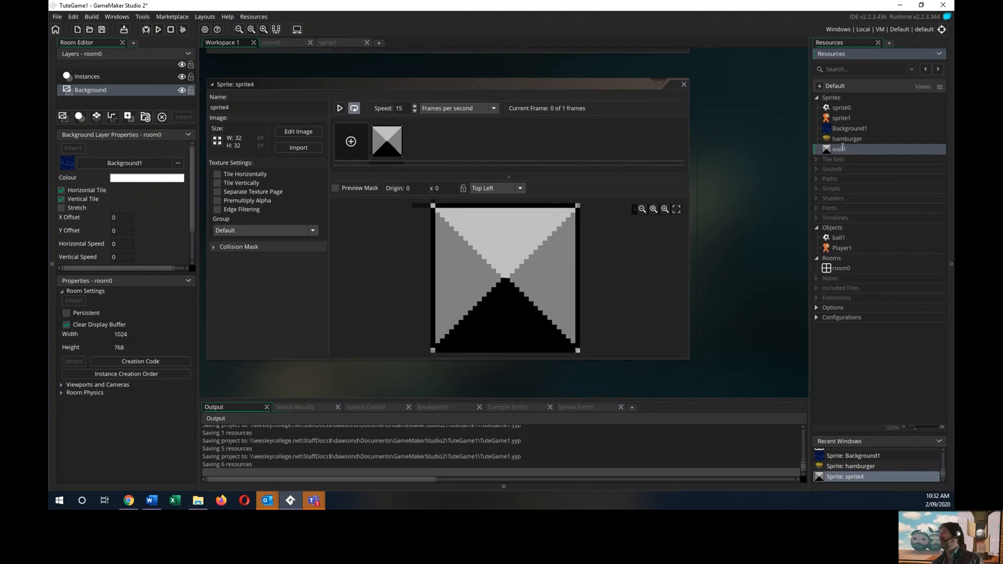
type("1")
key("Return")
Step: Create a new object, assign it the wall1 sprite and make it solid
left_click(833, 230)
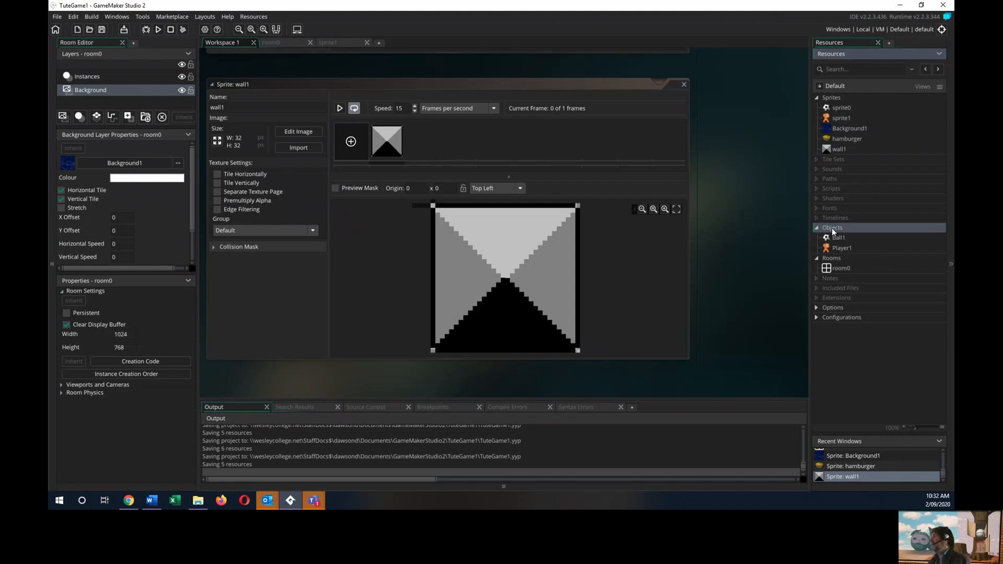
right_click(832, 229)
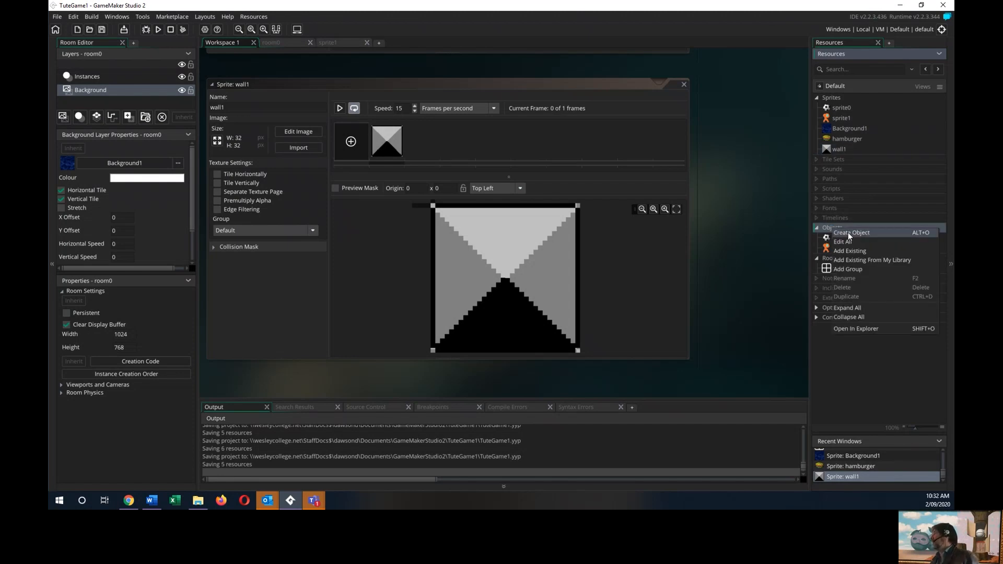
left_click(848, 231)
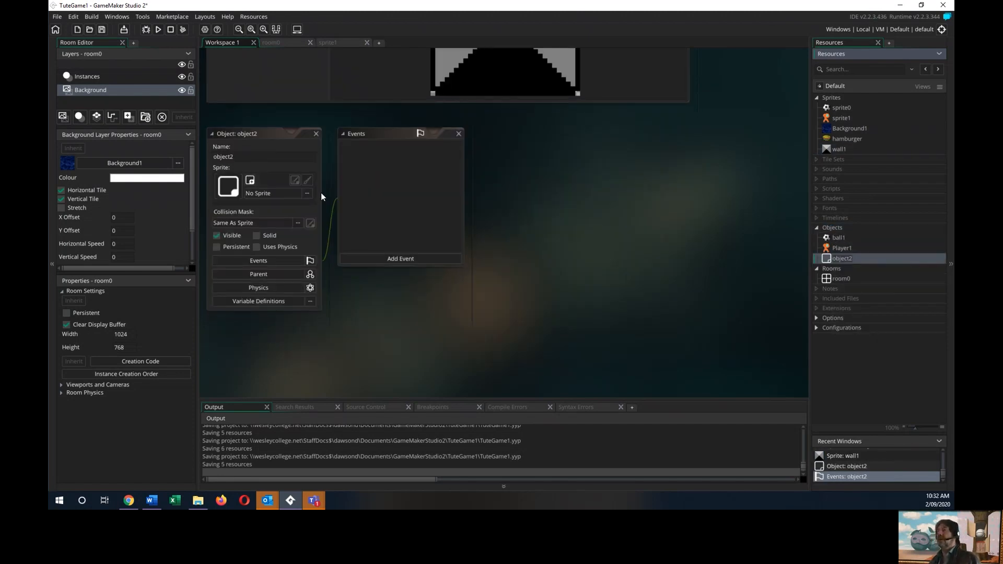
left_click(307, 194)
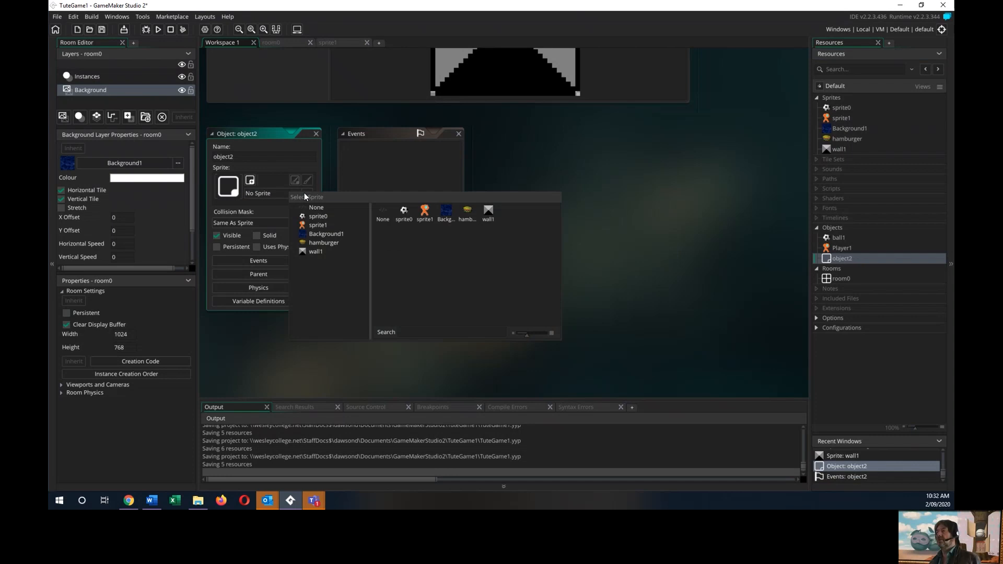
left_click(315, 252)
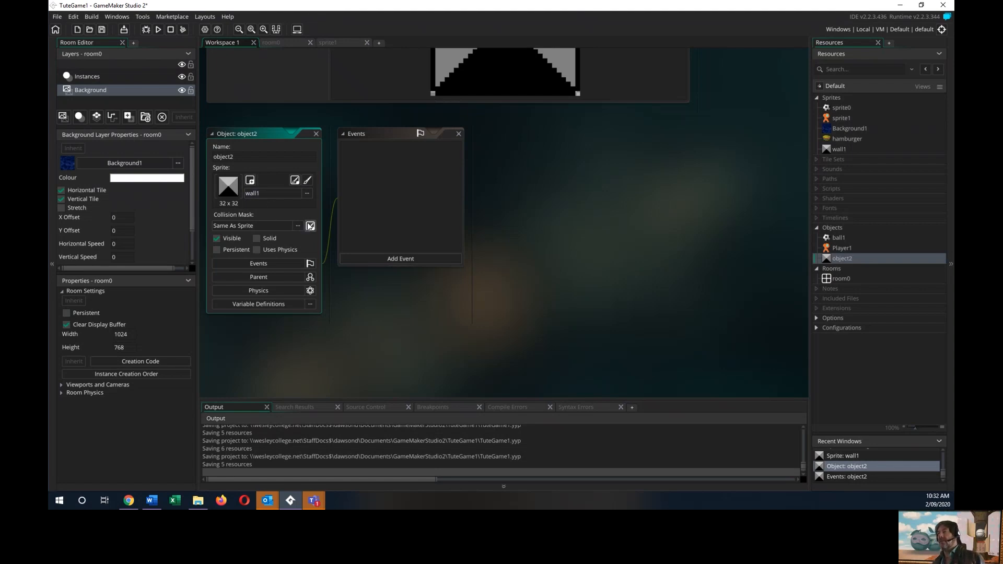
left_click(256, 239)
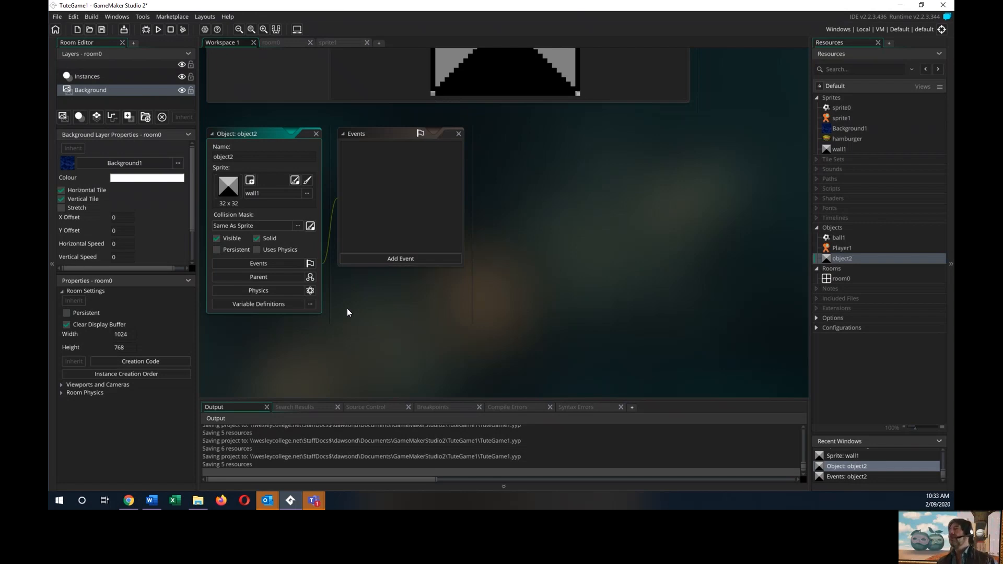
left_click(397, 288)
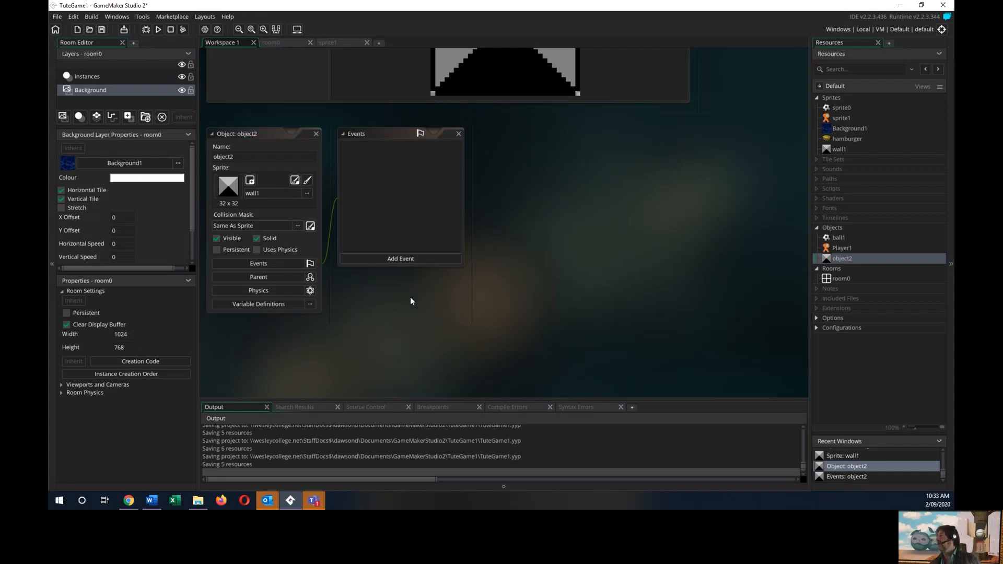
Step: Open the Player1 object and add a collision event with object2
left_click(857, 249)
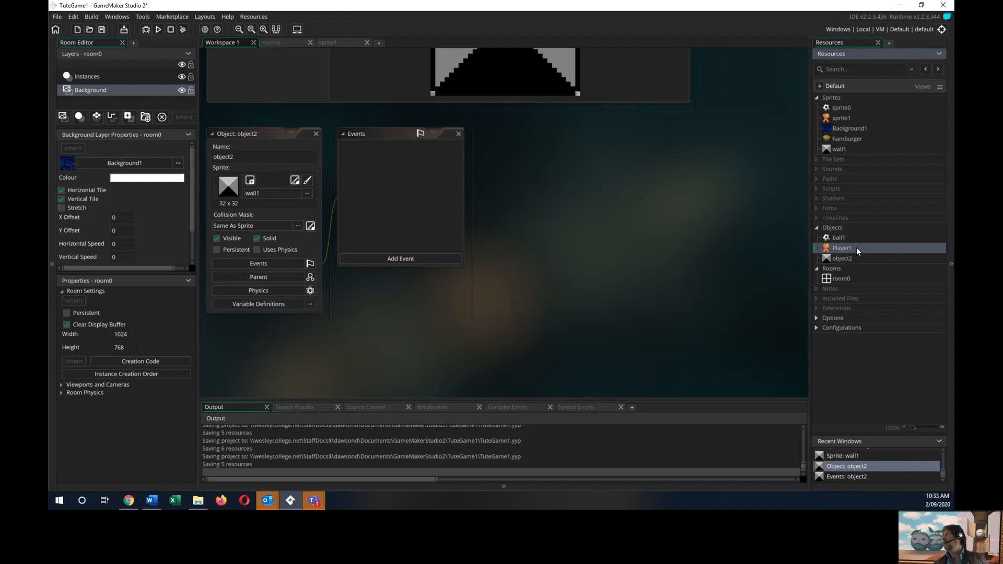
double_click(857, 246)
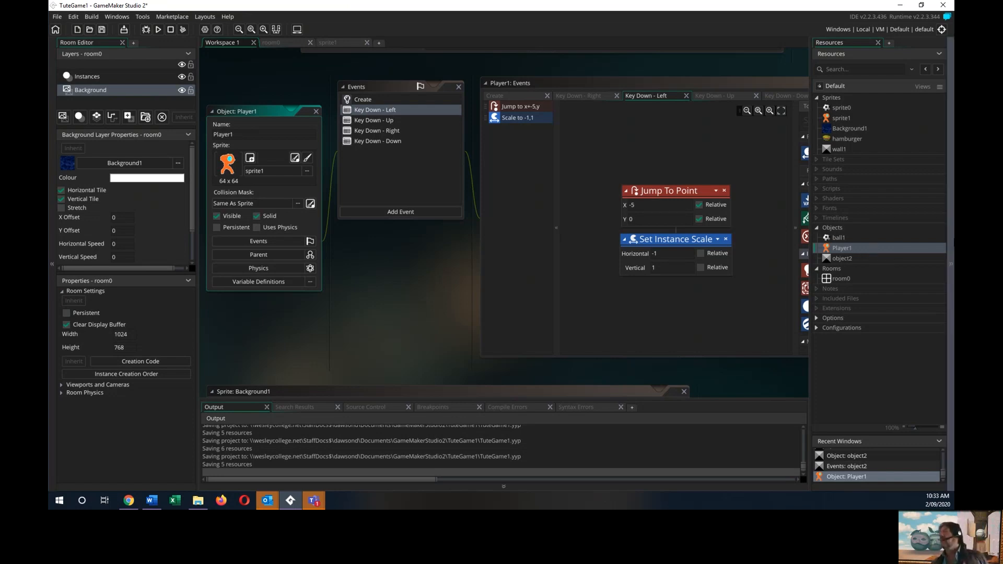
left_click(410, 213)
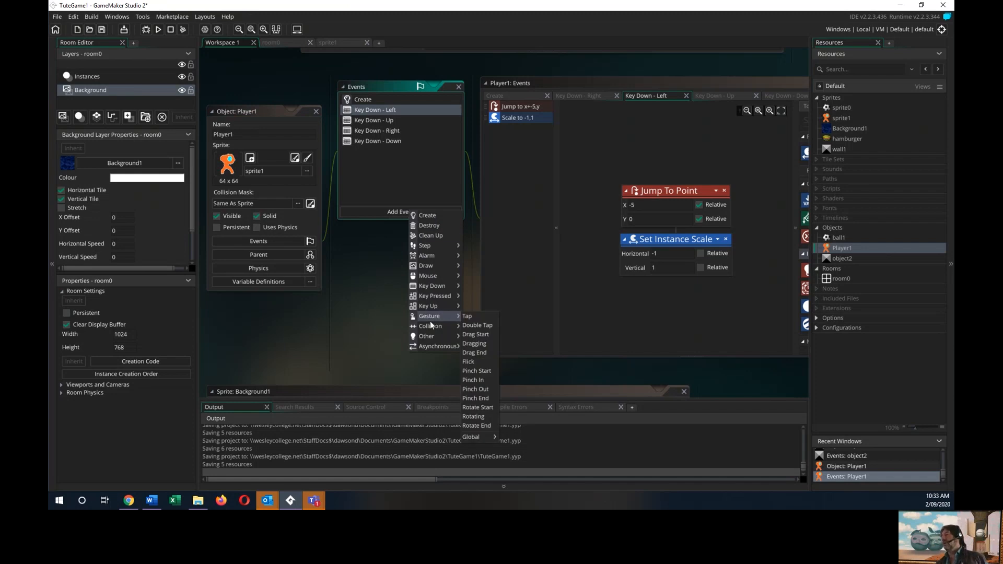
mouse_move(431, 324)
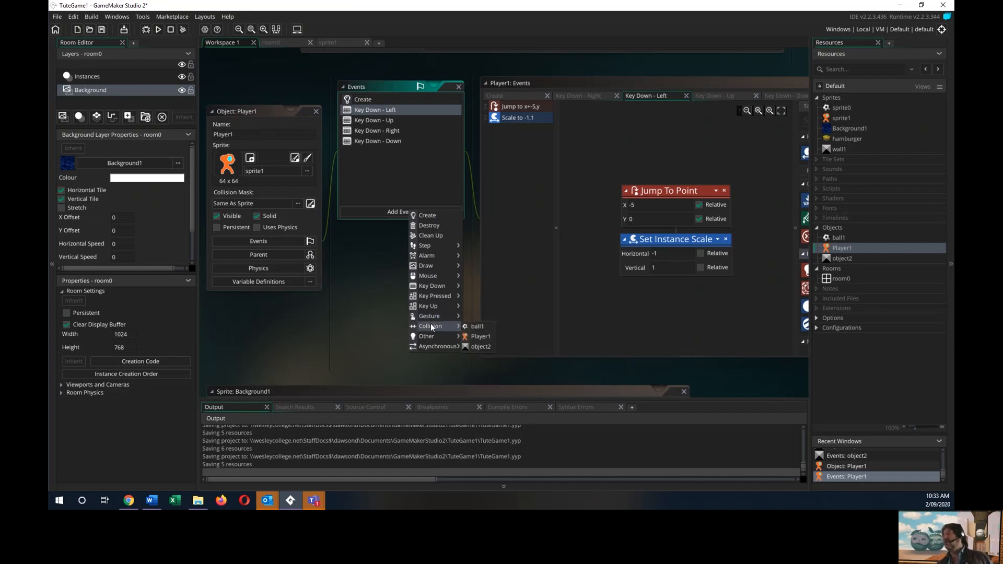
left_click(477, 348)
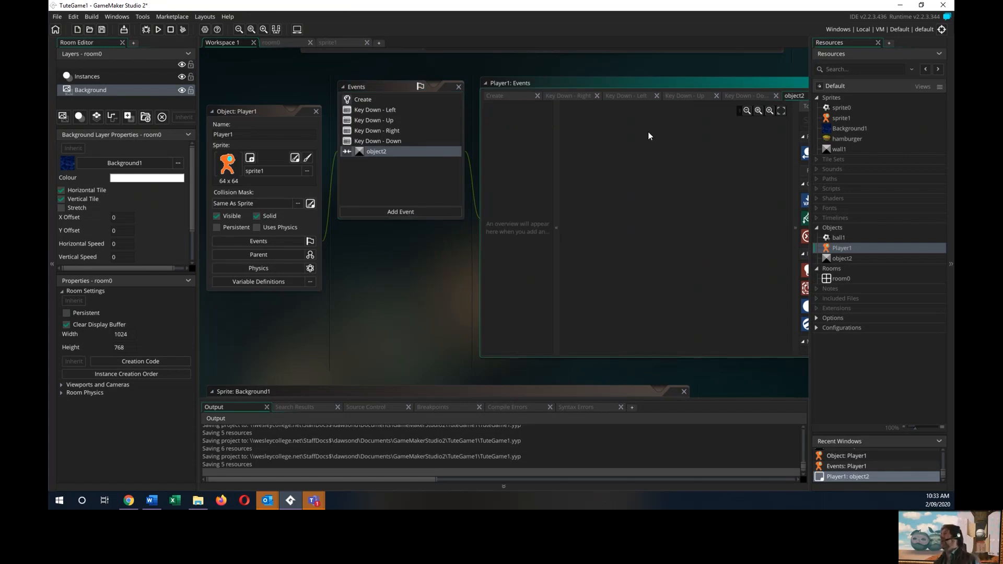
Step: Add a Reverse movement action with direction Horizontal to Player1's object2 collision event
left_click(264, 110)
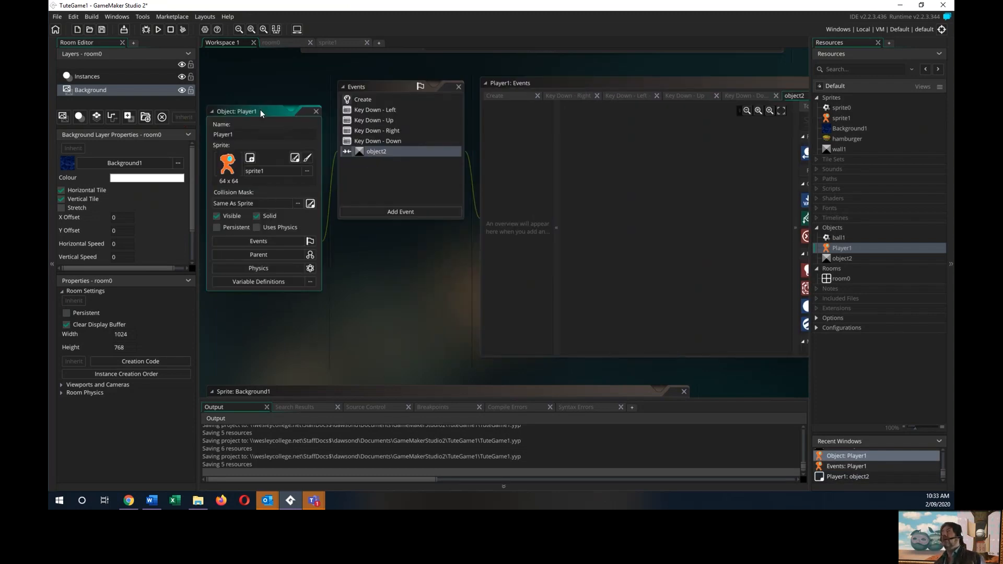
left_click_drag(260, 110, 234, 111)
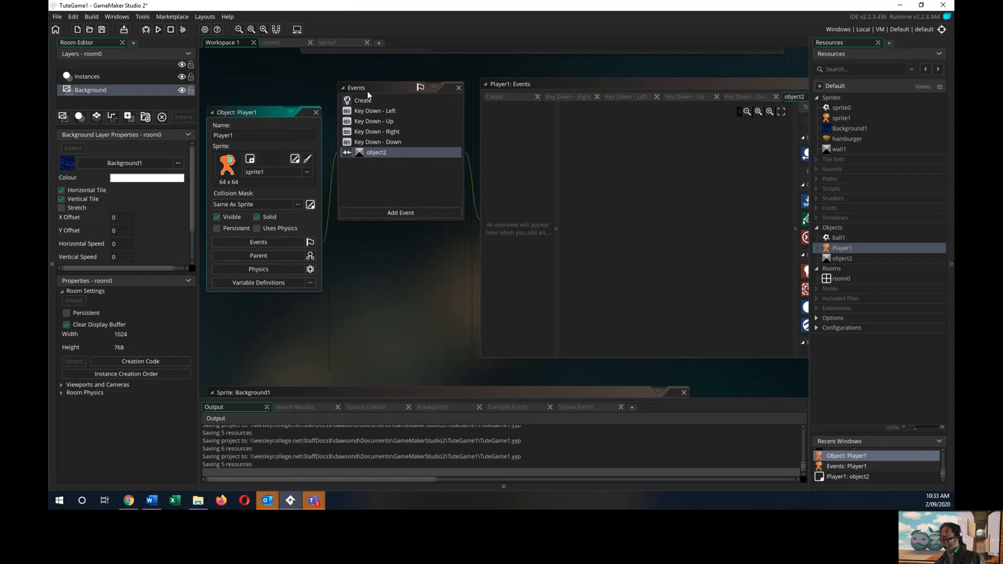
left_click_drag(368, 91, 130, 104)
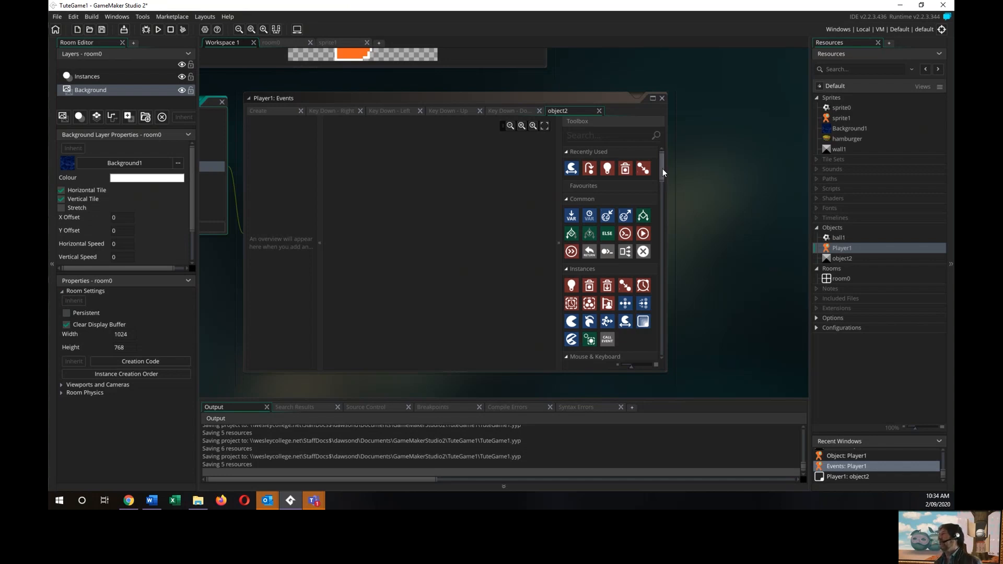
left_click_drag(662, 168, 656, 208)
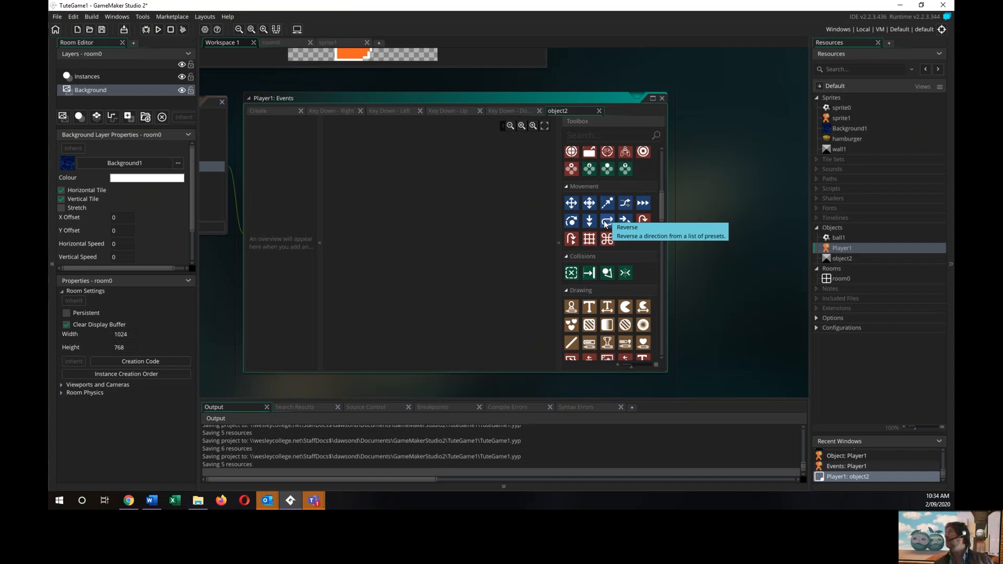
left_click_drag(604, 220, 327, 138)
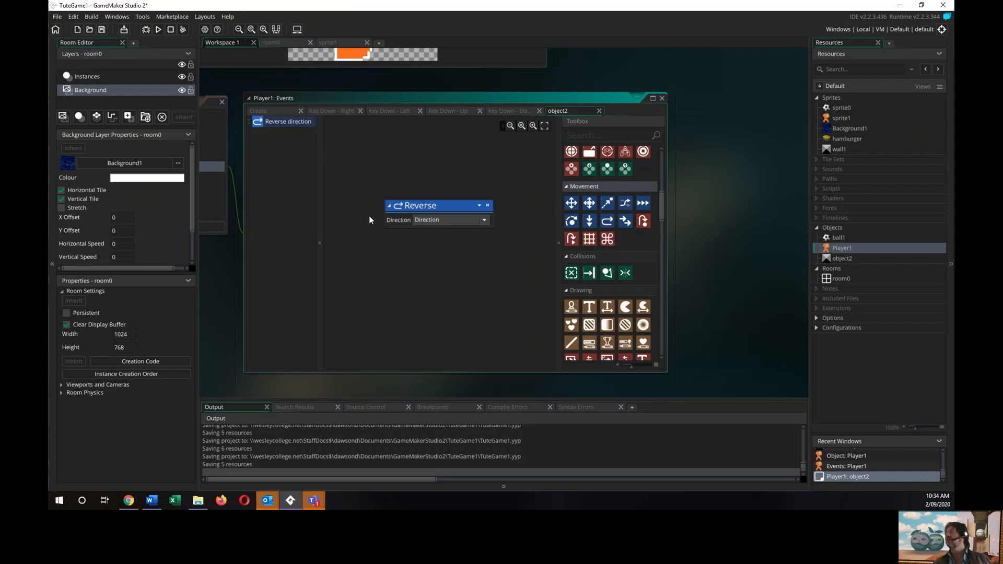
left_click(483, 220)
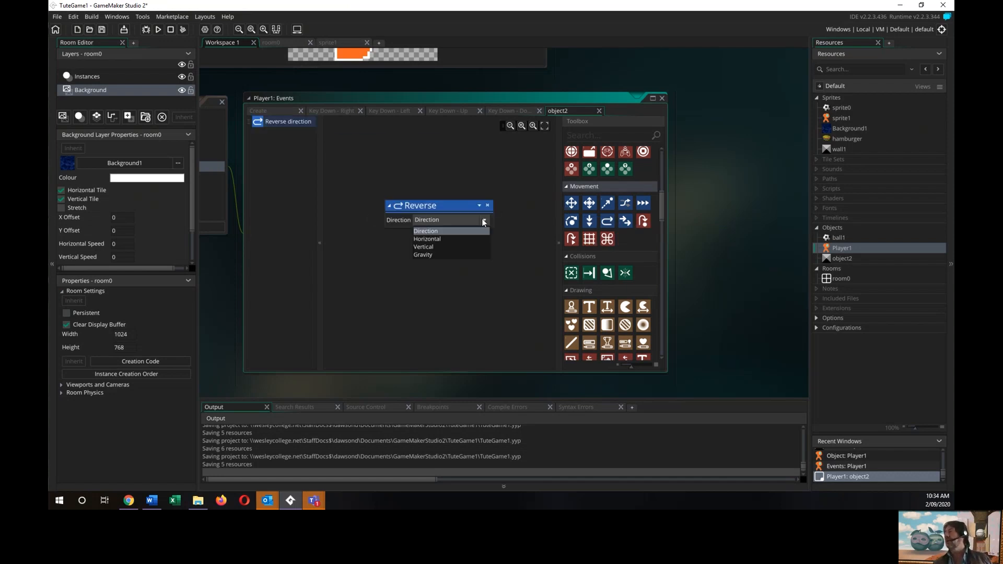
left_click(425, 238)
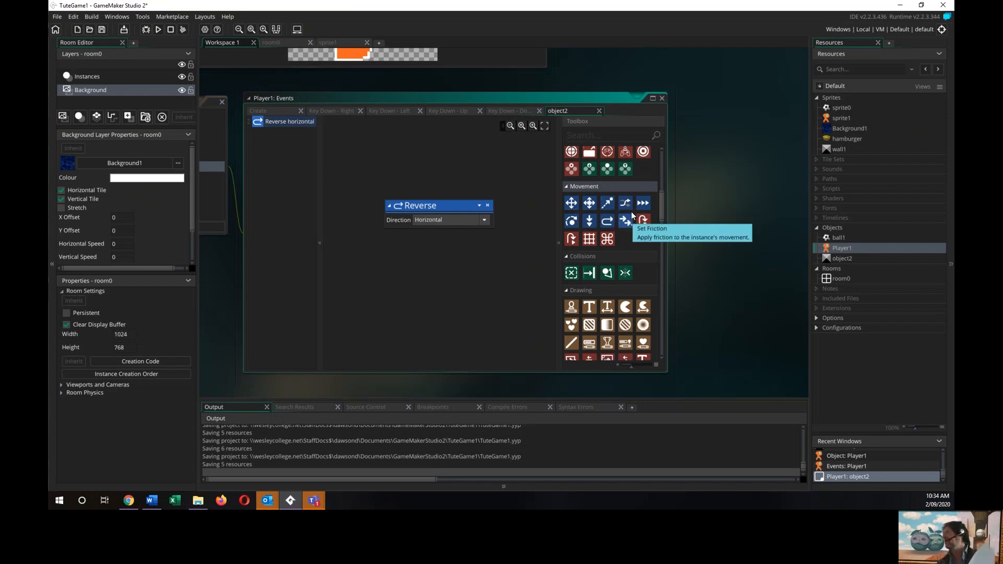
Step: Add a second Reverse action below the first, set its direction to Vertical, and save the project
left_click_drag(606, 221, 417, 230)
left_click(485, 254)
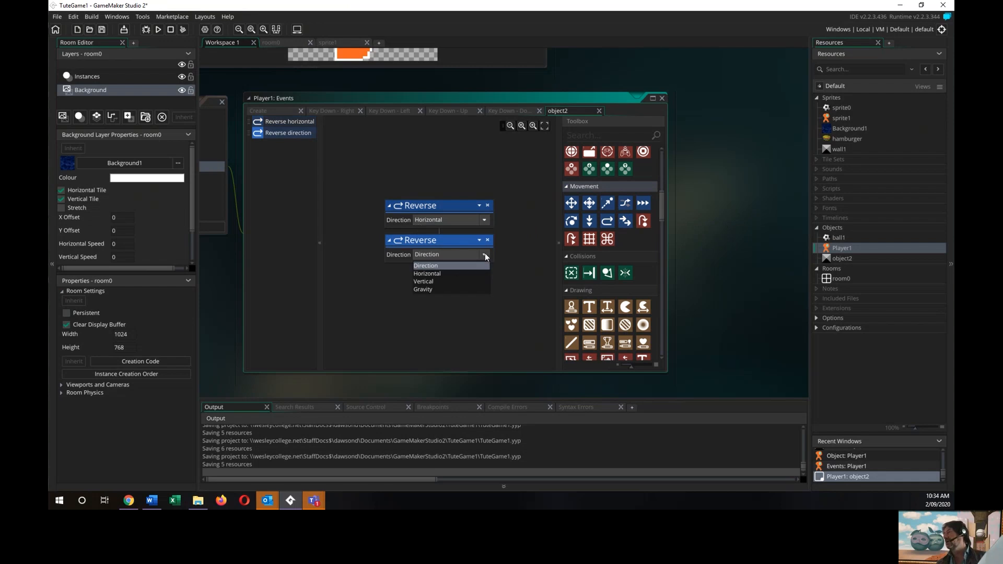
left_click(429, 282)
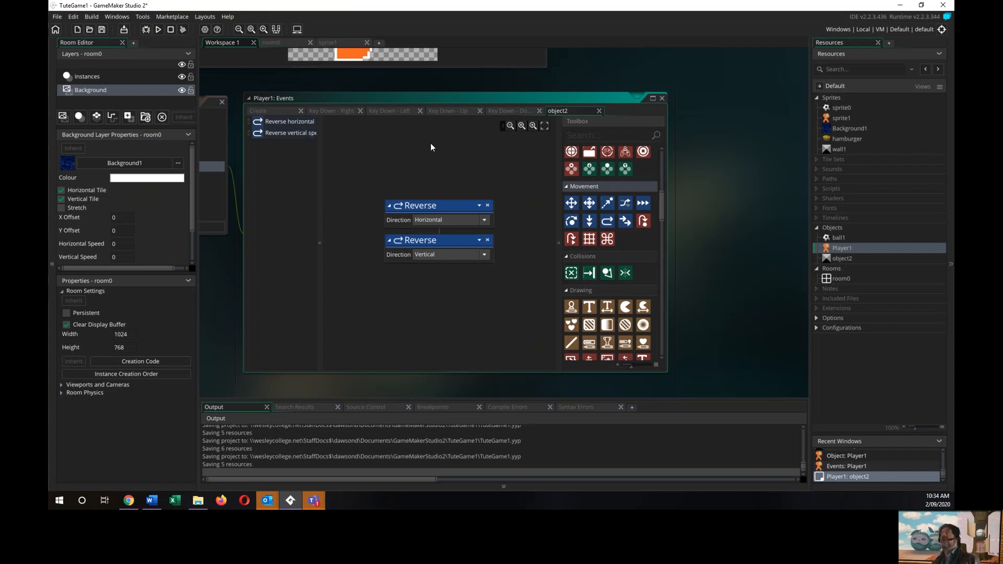
left_click(102, 31)
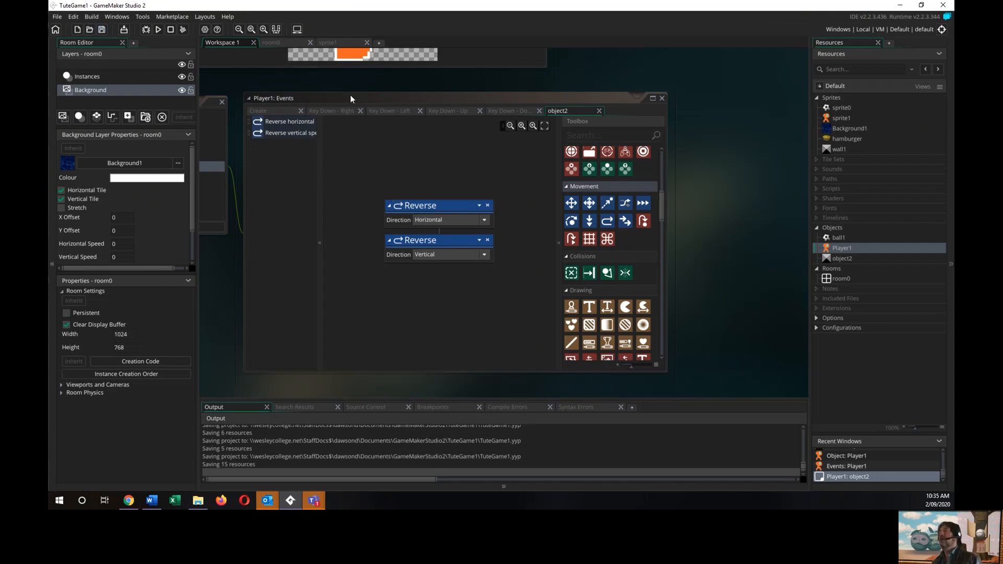
left_click_drag(350, 96, 350, 100)
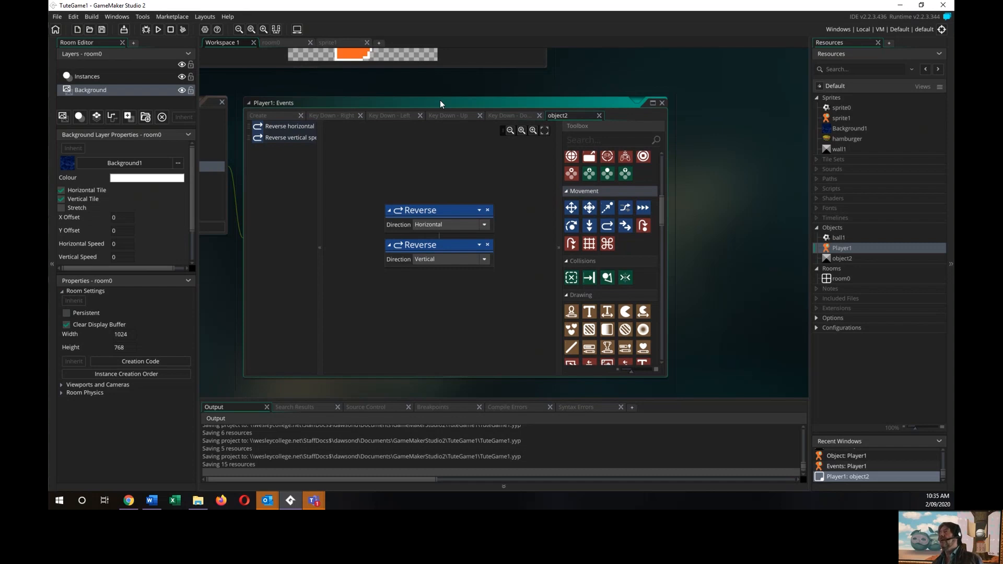
left_click_drag(440, 103, 606, 109)
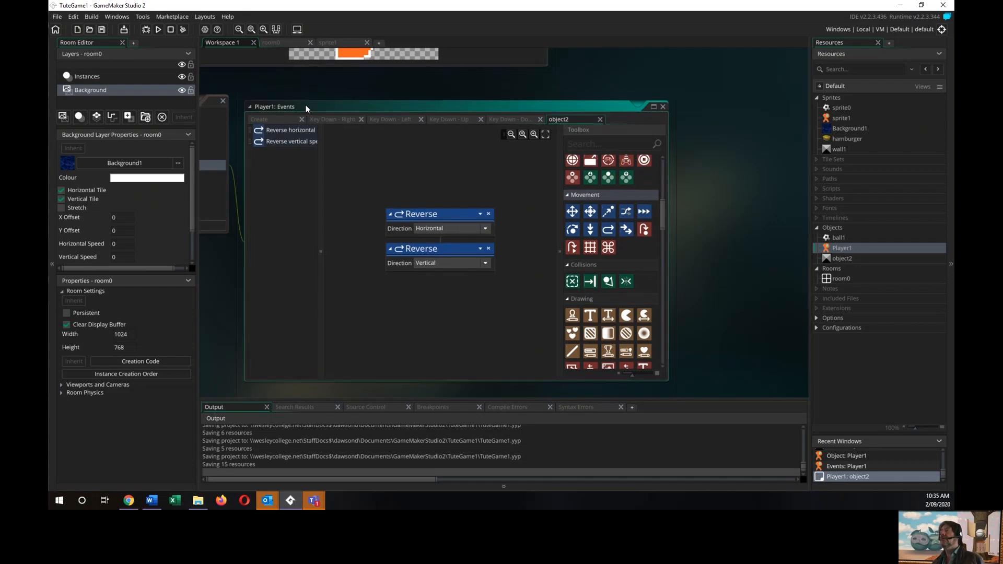
middle_click_drag(305, 106, 416, 76)
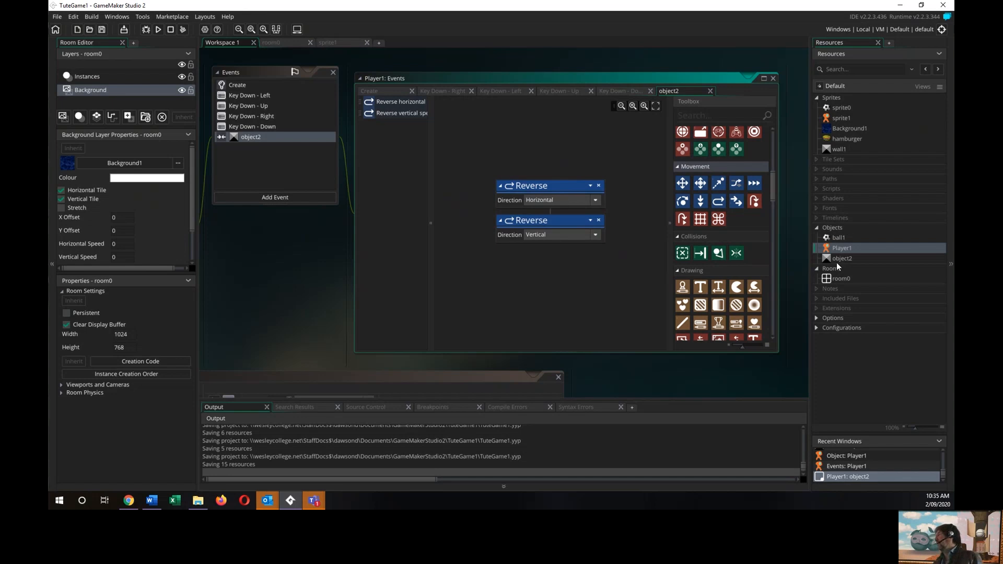
Step: Open room0 and try to place an object2 instance in it with the Background layer selected
left_click(846, 278)
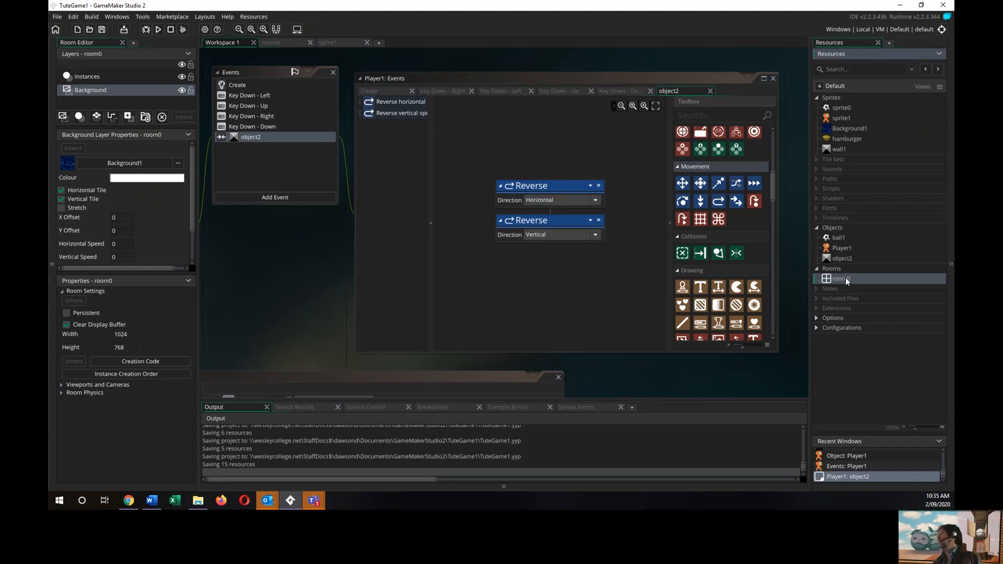
double_click(845, 278)
left_click(836, 258)
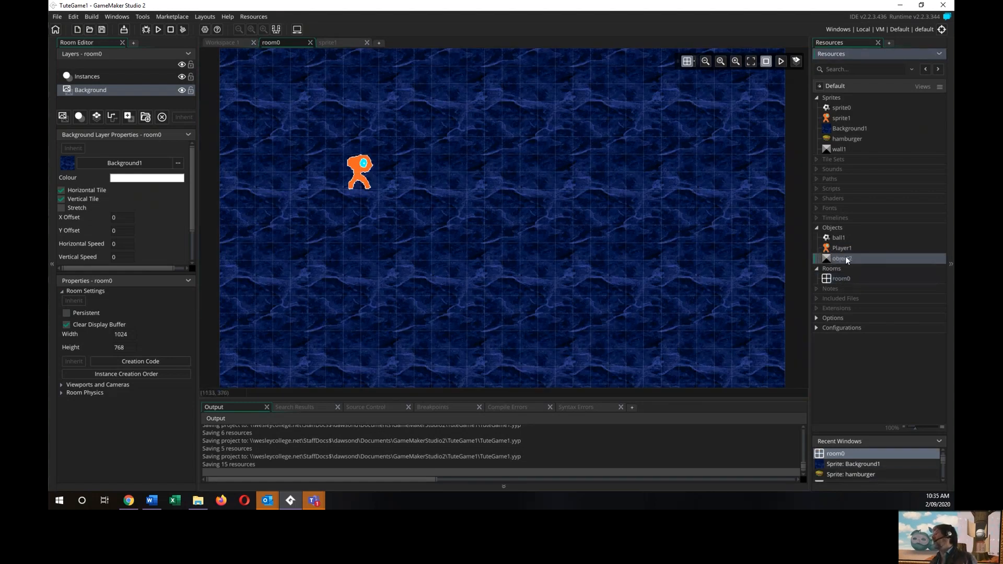
left_click_drag(847, 260, 745, 85)
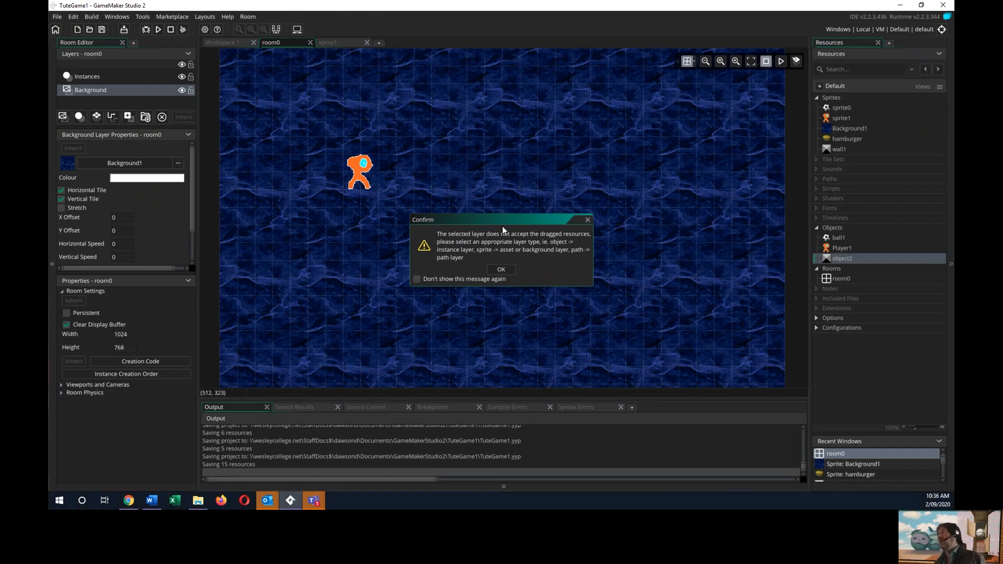
left_click(587, 222)
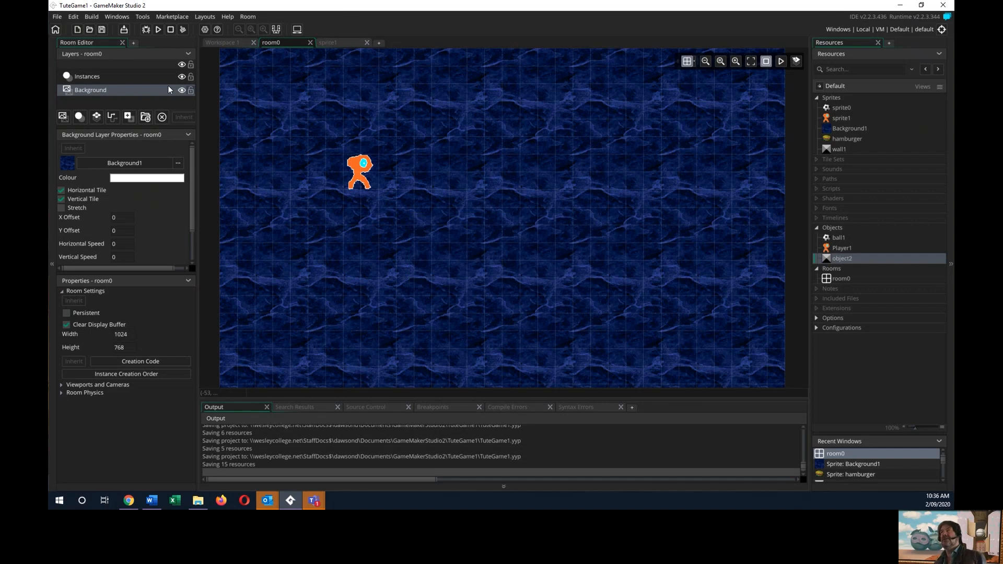
Step: Select room0's Instances layer and place an object2 wall block in the room's upper-right corner
left_click(91, 76)
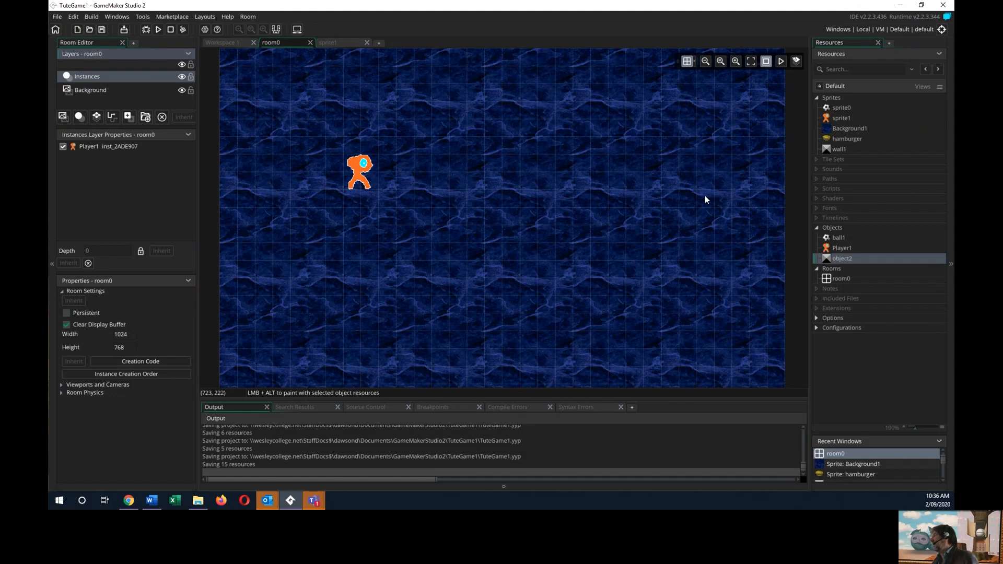
left_click_drag(850, 257, 774, 78)
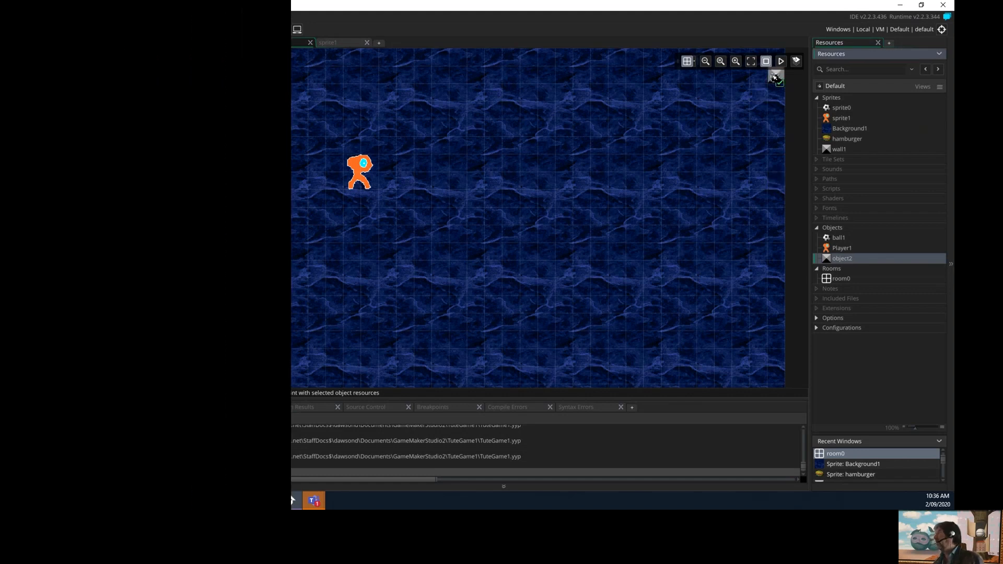
mouse_move(774, 77)
left_mouse_down()
mouse_move(771, 93)
mouse_move(775, 74)
left_mouse_up()
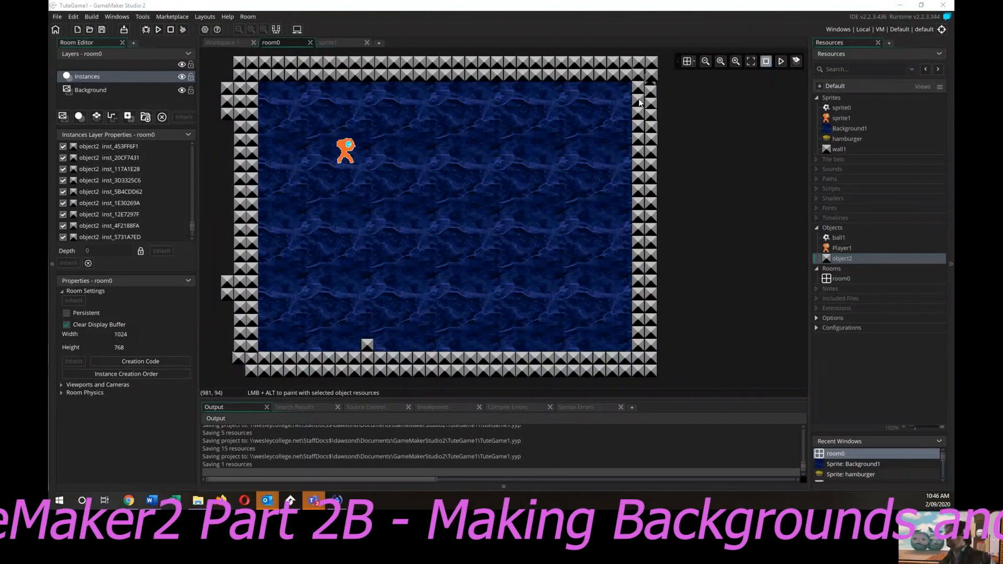
Step: Place an object2 block beside the lone block on the bottom wall and paint a column of wall blocks upward from there
left_click(852, 256)
left_click_drag(851, 256, 379, 343)
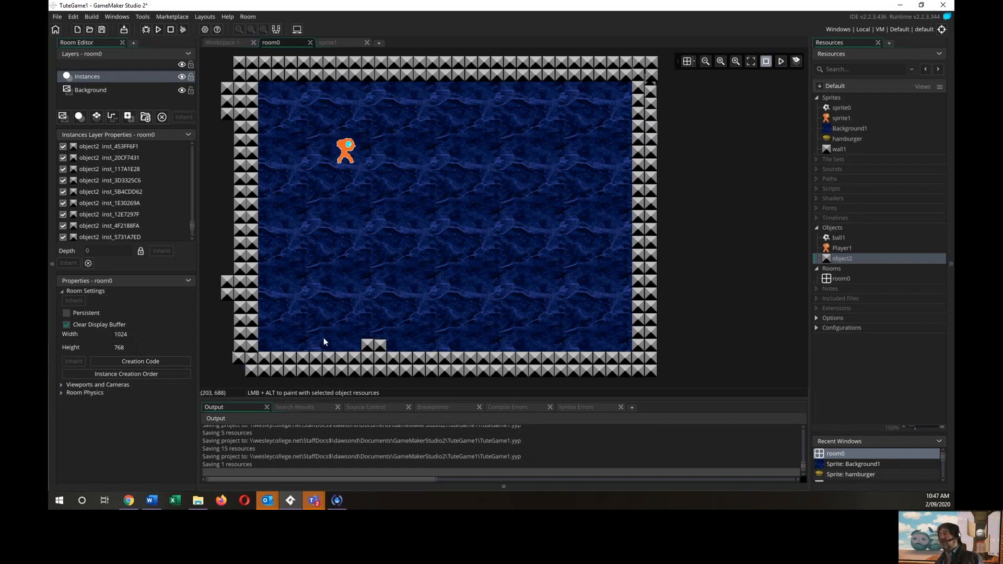
left_click(828, 260)
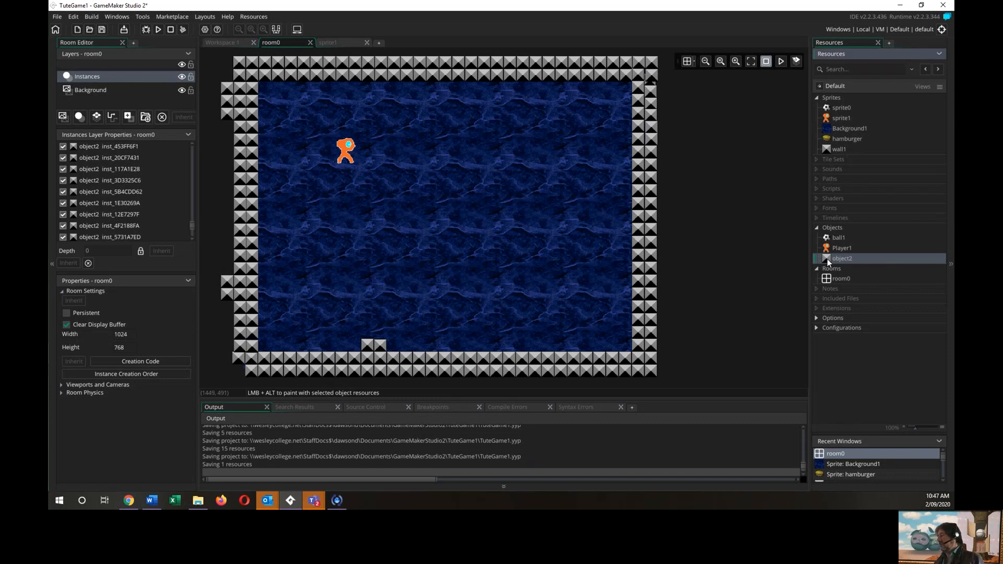
left_click(375, 324, "alt")
mouse_move(375, 330)
left_mouse_down("alt")
mouse_move(393, 212)
mouse_move(380, 187)
mouse_move(381, 225)
mouse_move(379, 144)
mouse_move(389, 145)
mouse_move(391, 343)
mouse_move(361, 333)
mouse_move(366, 217)
left_mouse_up("alt")
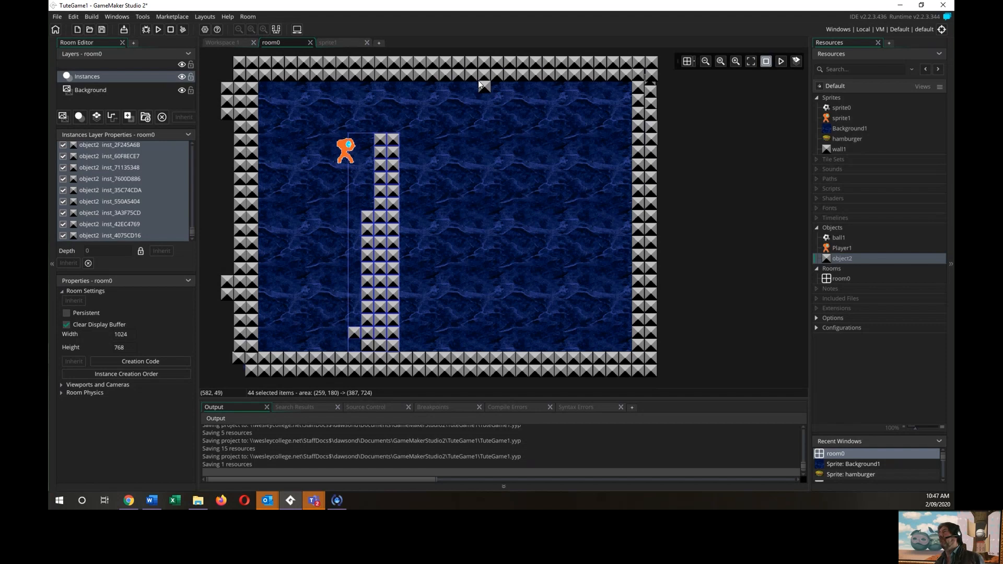
Step: Paint a two-block-wide object2 wall hanging from the top wall mid-room and a narrower column rising from the bottom wall further right
mouse_move(478, 80)
left_mouse_down("alt")
mouse_move(497, 256)
mouse_move(498, 100)
mouse_move(499, 118)
mouse_move(485, 104)
mouse_move(500, 146)
mouse_move(482, 152)
mouse_move(498, 172)
mouse_move(486, 183)
mouse_move(488, 255)
left_mouse_up("alt")
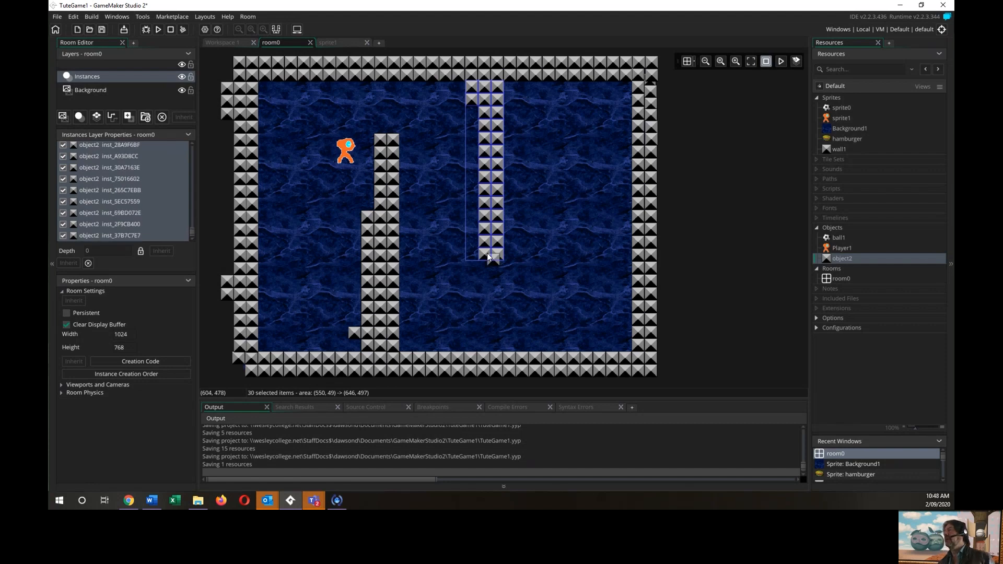
left_click(497, 48)
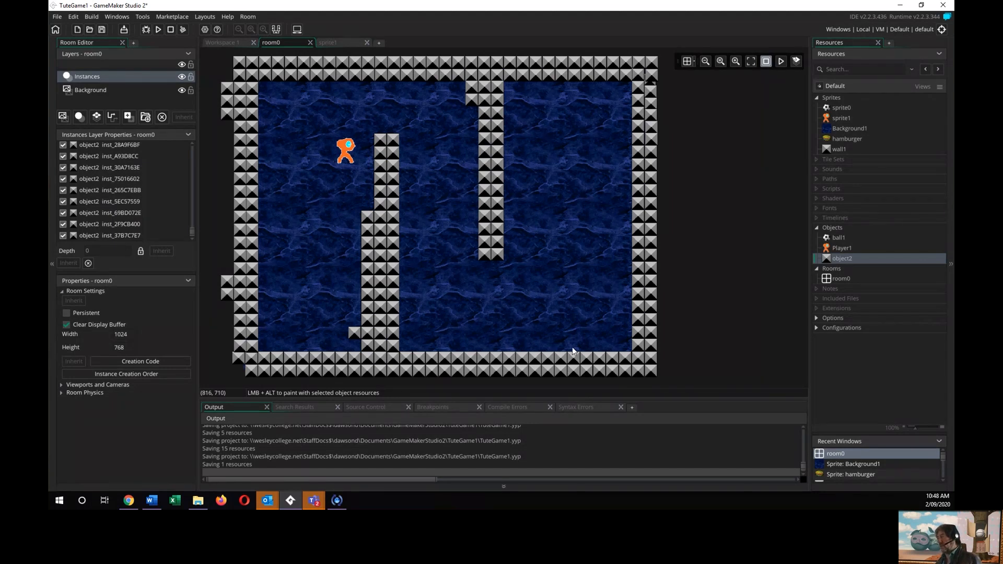
left_click_drag(572, 347, 572, 348, "alt")
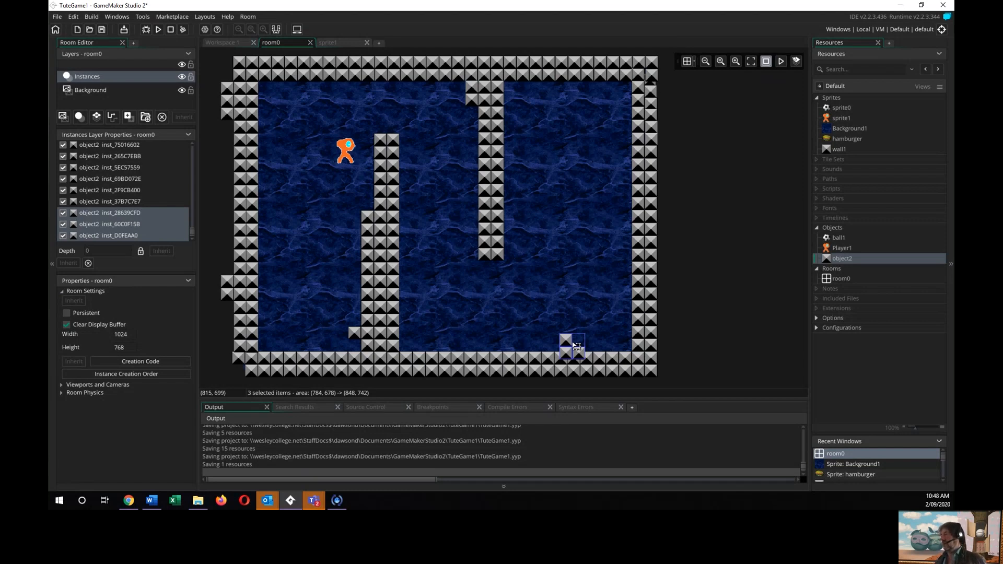
key("Delete")
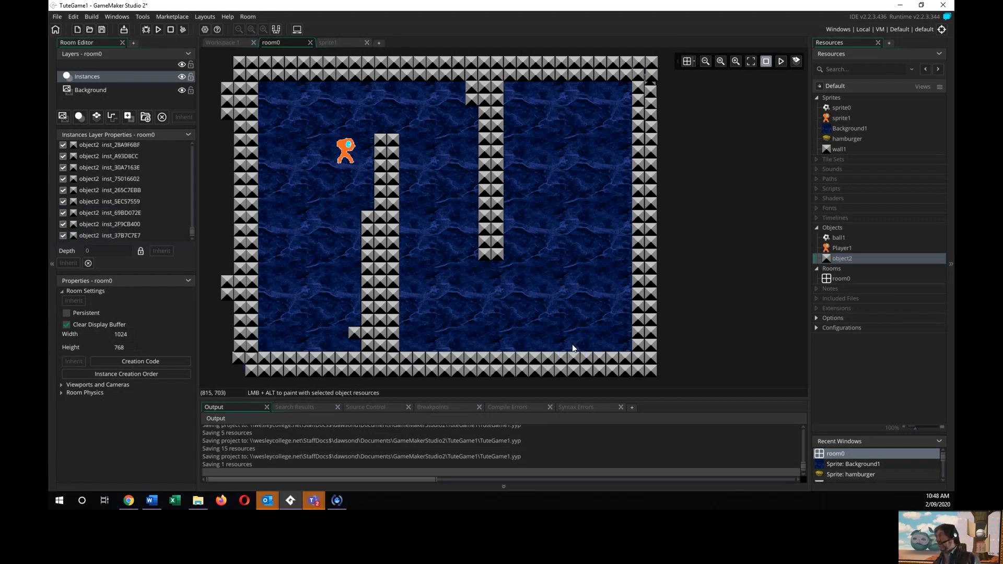
key("alt")
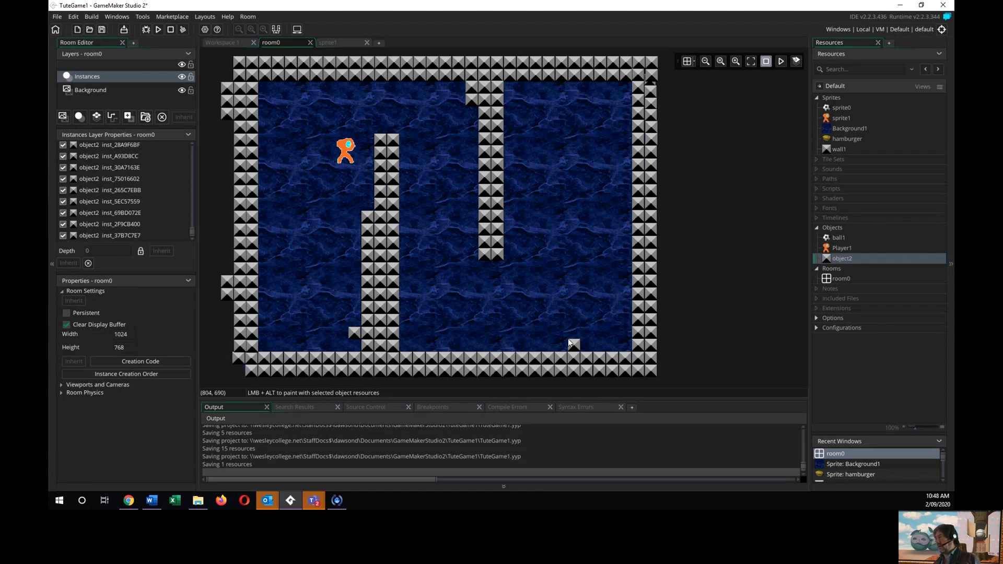
left_click_drag(570, 343, 571, 124, "alt")
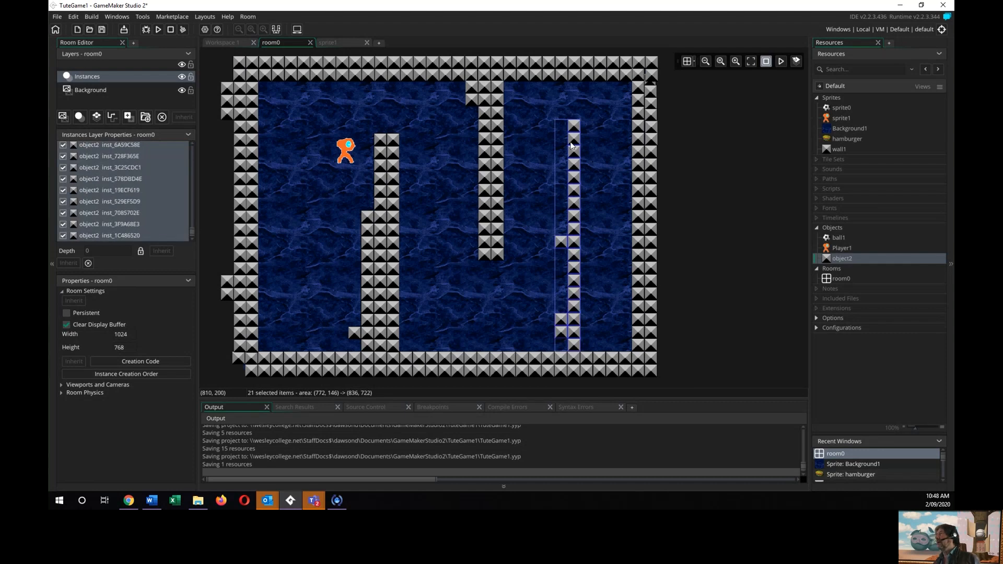
left_click(595, 175)
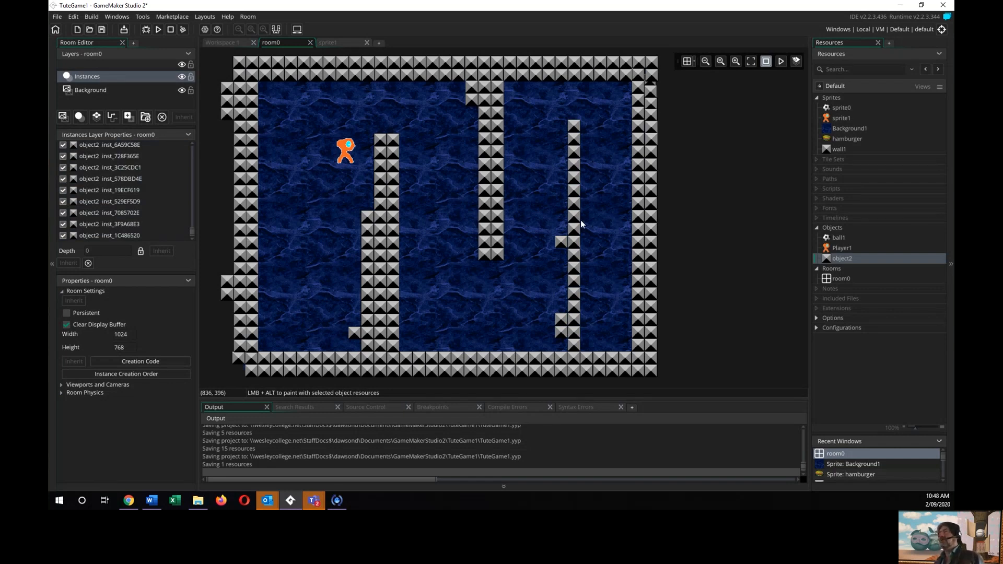
Step: Delete the two stray wall blocks beside the top of the central hanging wall
left_click(476, 89)
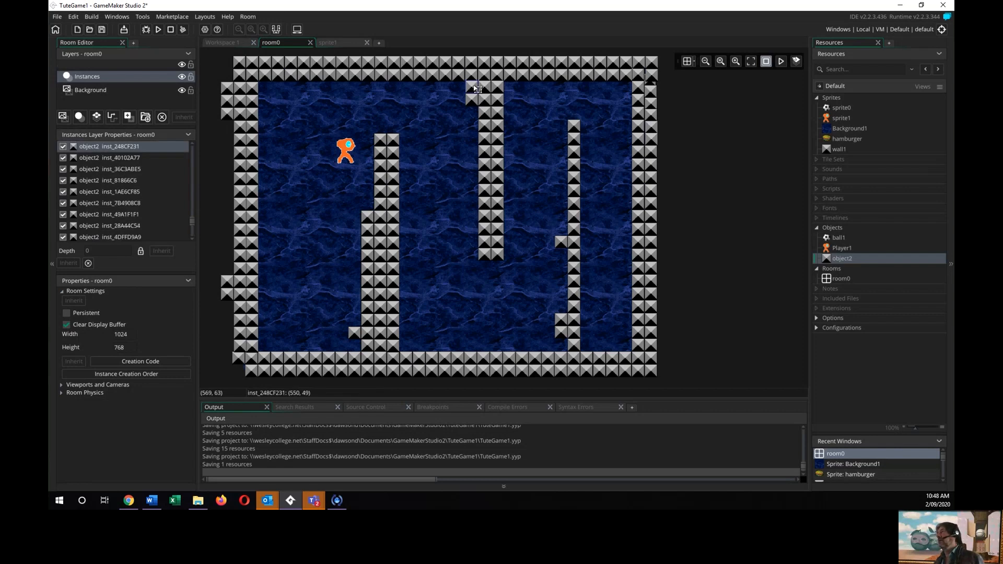
left_click(472, 100, "ctrl")
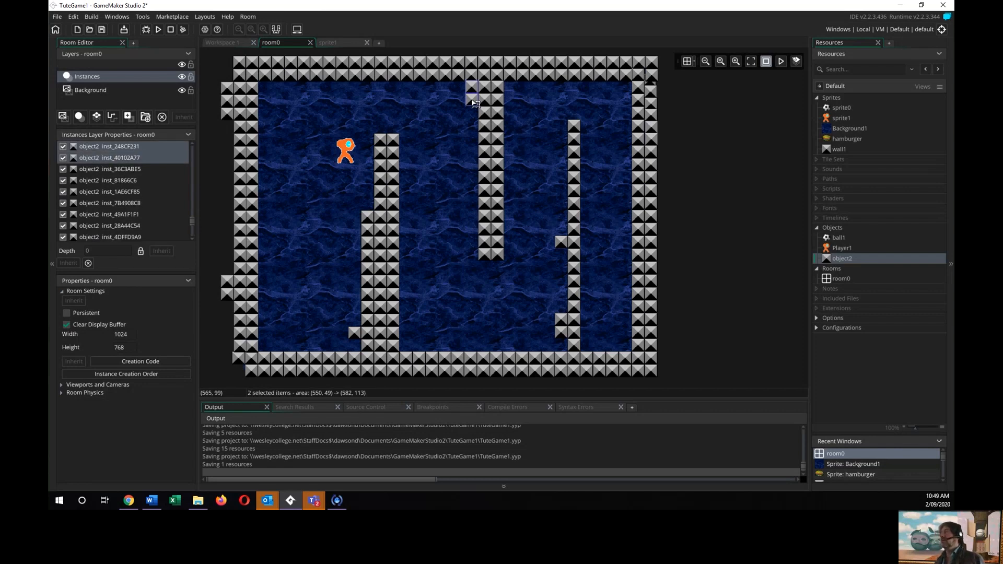
key("Delete")
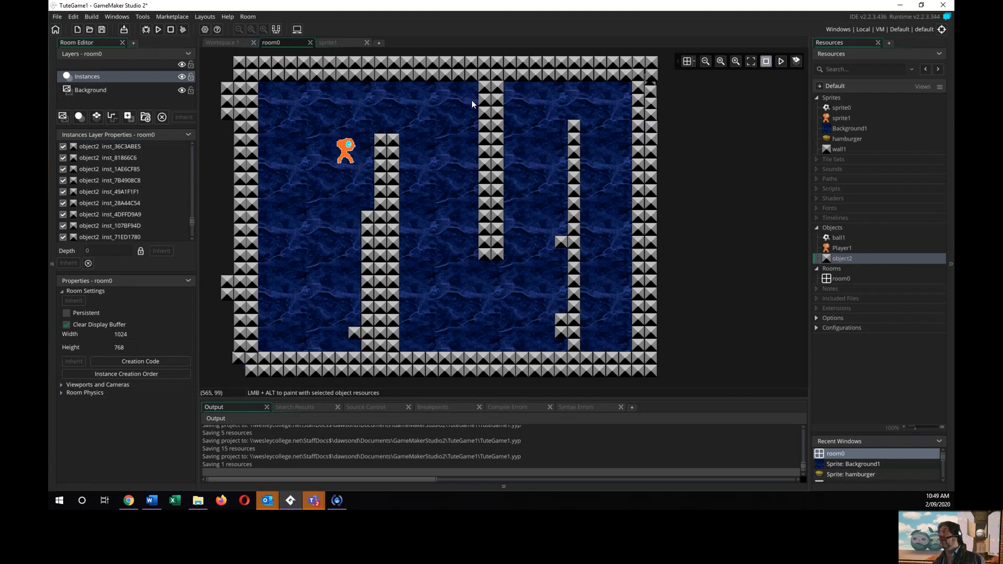
Step: Delete the five stray wall blocks sticking out beyond the room's left outer wall
left_click(228, 89)
left_click(230, 104, "ctrl")
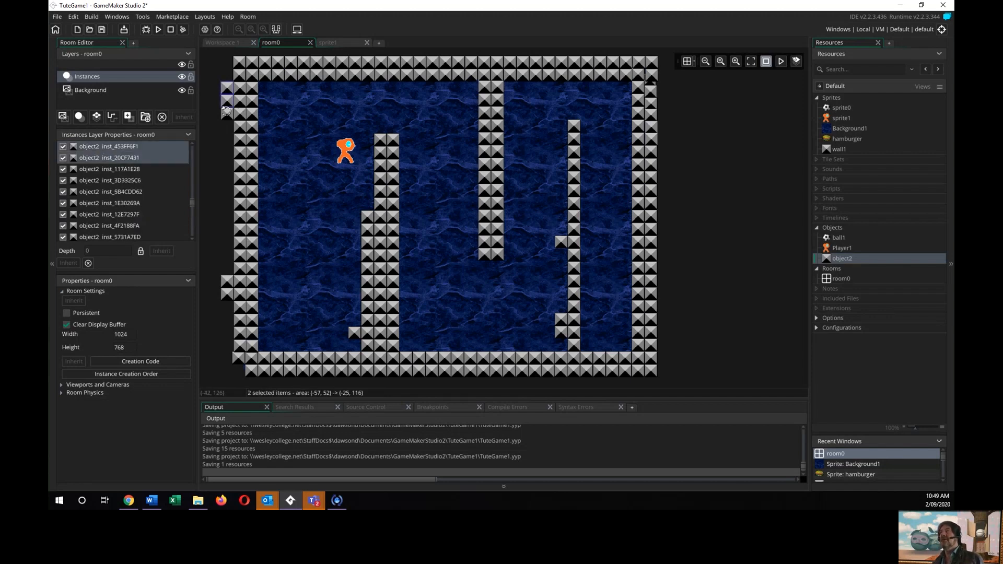
left_click(227, 114, "ctrl")
left_click(229, 282, "ctrl")
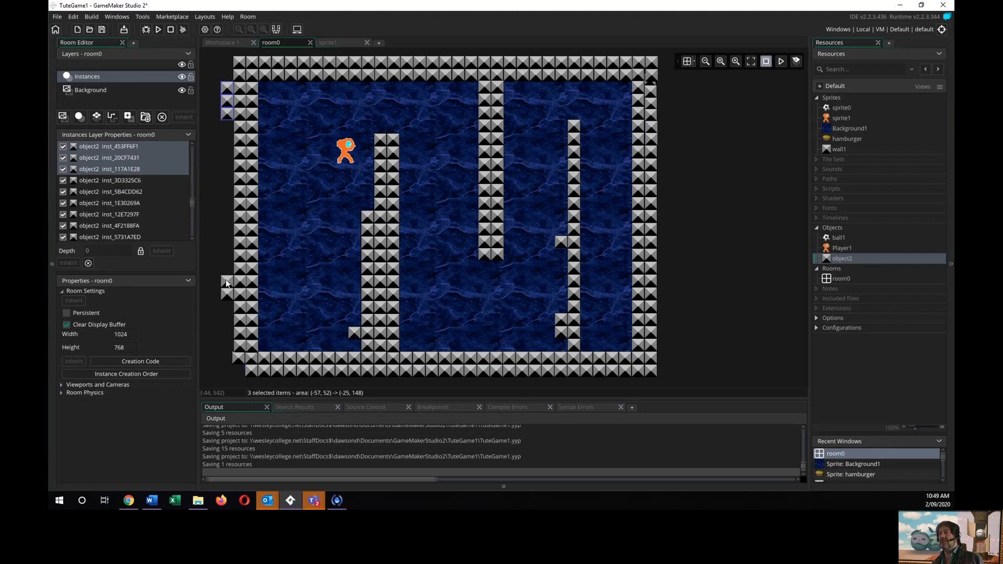
left_click(231, 301, "ctrl")
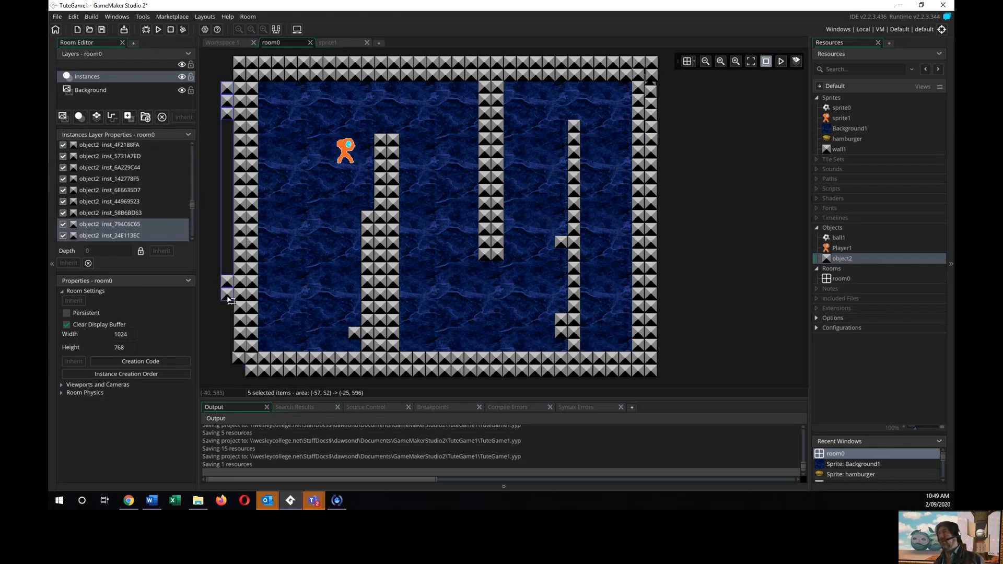
key("Delete")
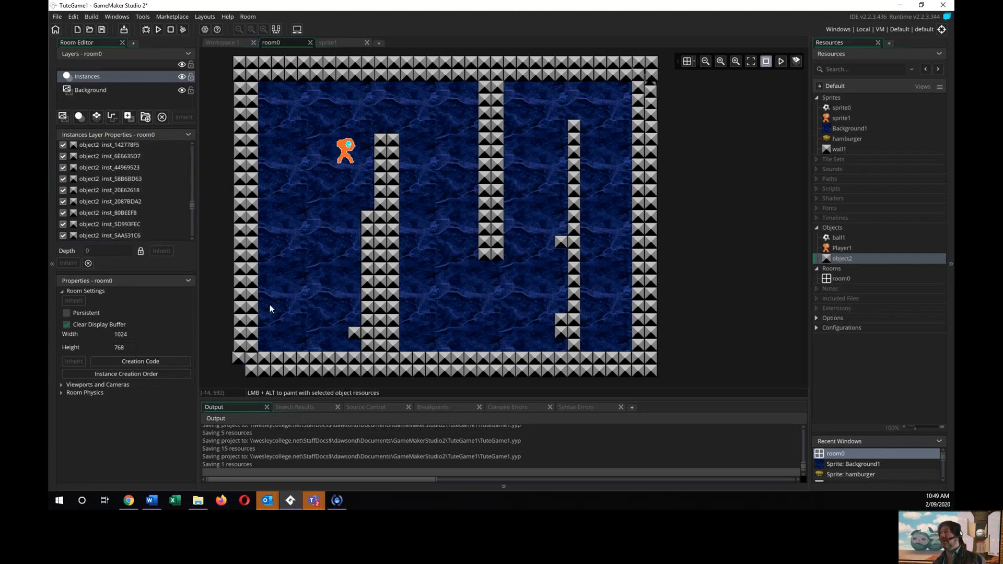
Step: Remove the lone block and the upper and lowest surplus blocks along the left side of the wall column nearest Player1
left_click(354, 335)
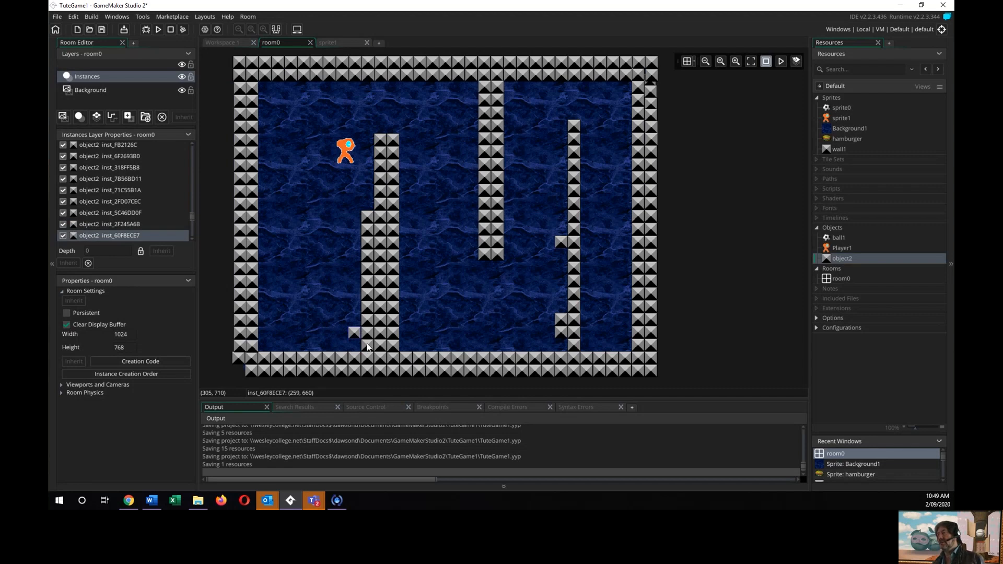
left_click(367, 344, "ctrl")
left_click(368, 265, "ctrl")
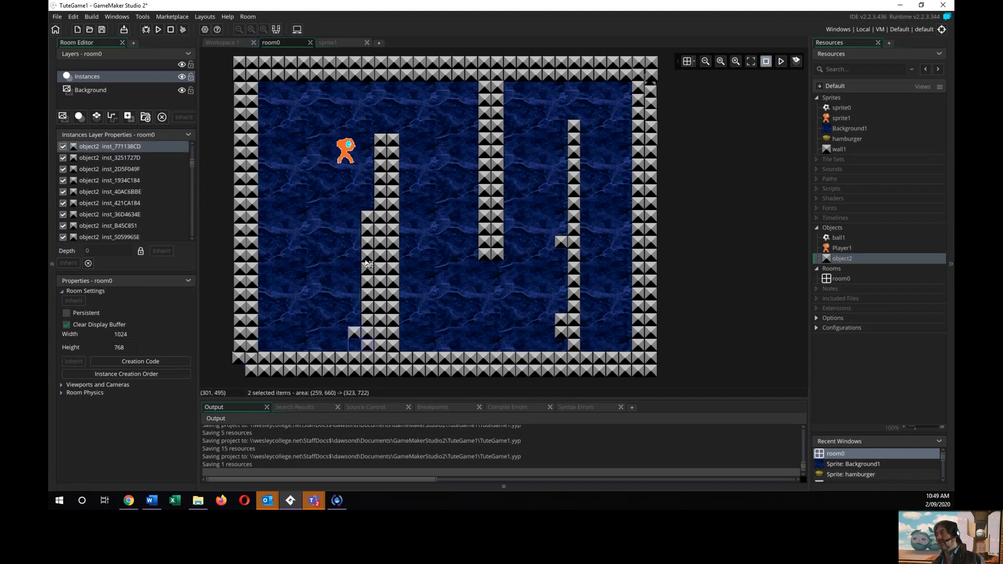
left_click(368, 219, "ctrl")
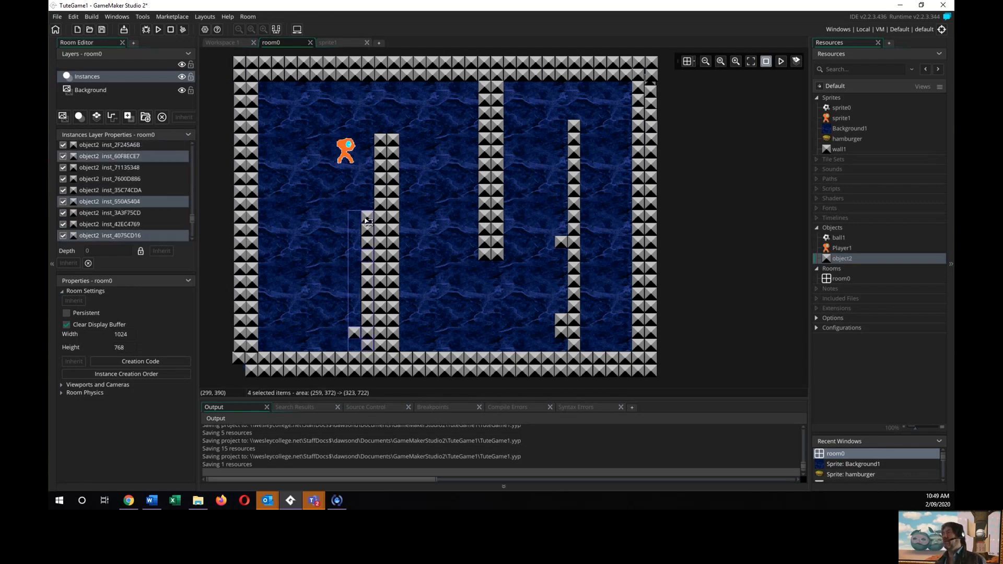
key("Delete")
left_click(368, 233)
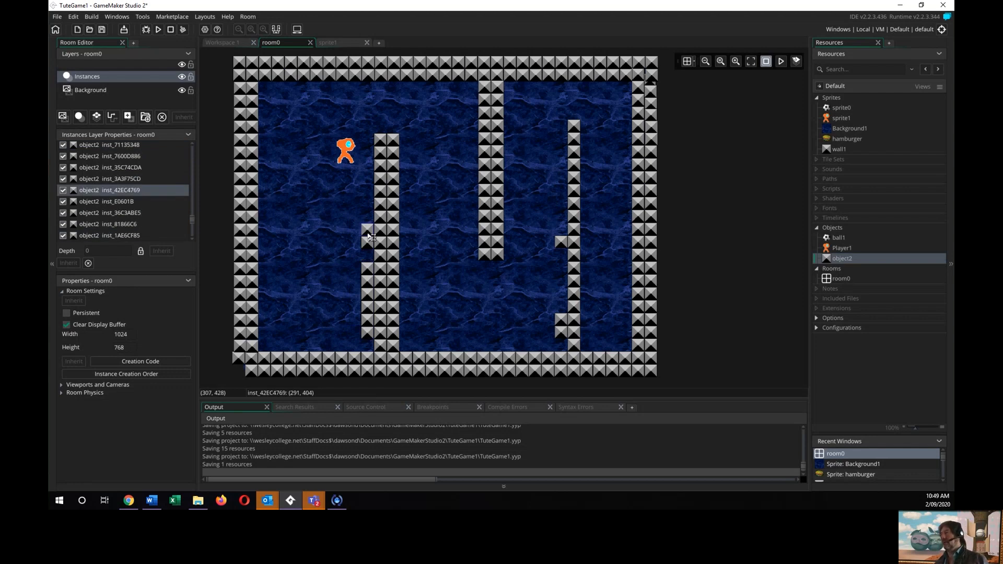
left_click(368, 246, "ctrl")
left_click(370, 269, "ctrl")
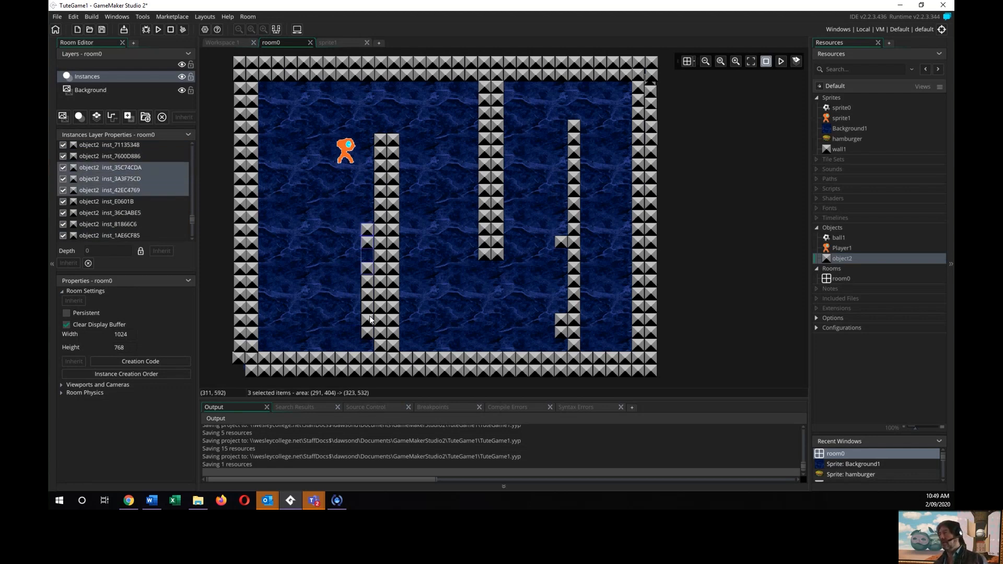
left_click(370, 335, "ctrl")
key("Delete")
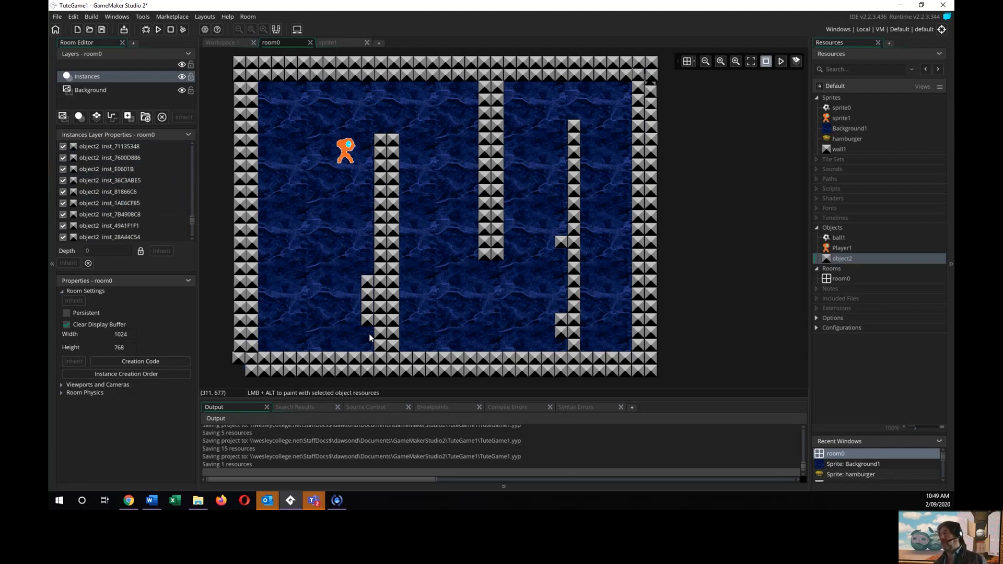
Step: Delete the last four surplus blocks beside the column nearest Player1 and the stray blocks on the left side of the rightmost column
left_click(370, 285)
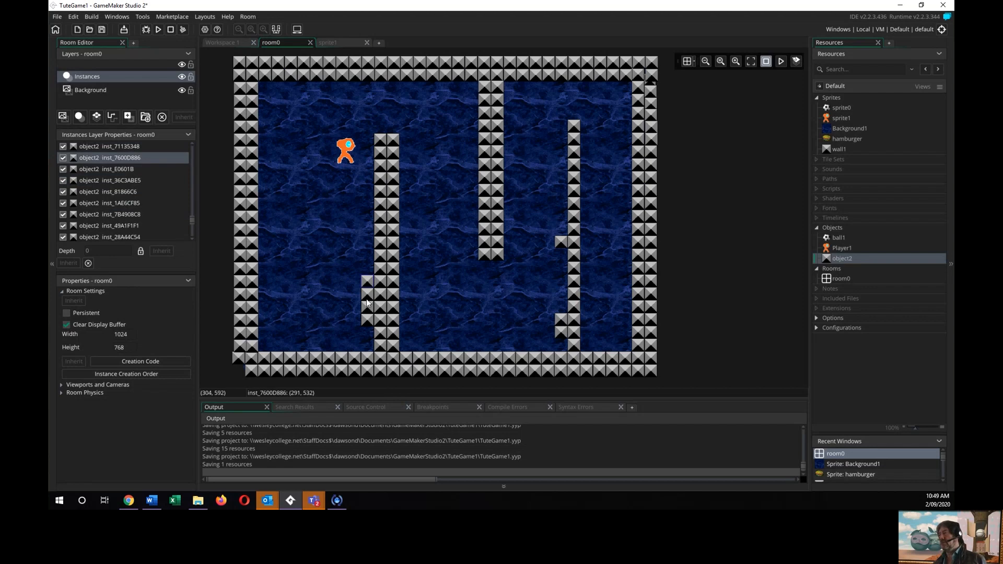
left_click(366, 299, "ctrl")
left_click(371, 312, "ctrl")
left_click(370, 322, "ctrl")
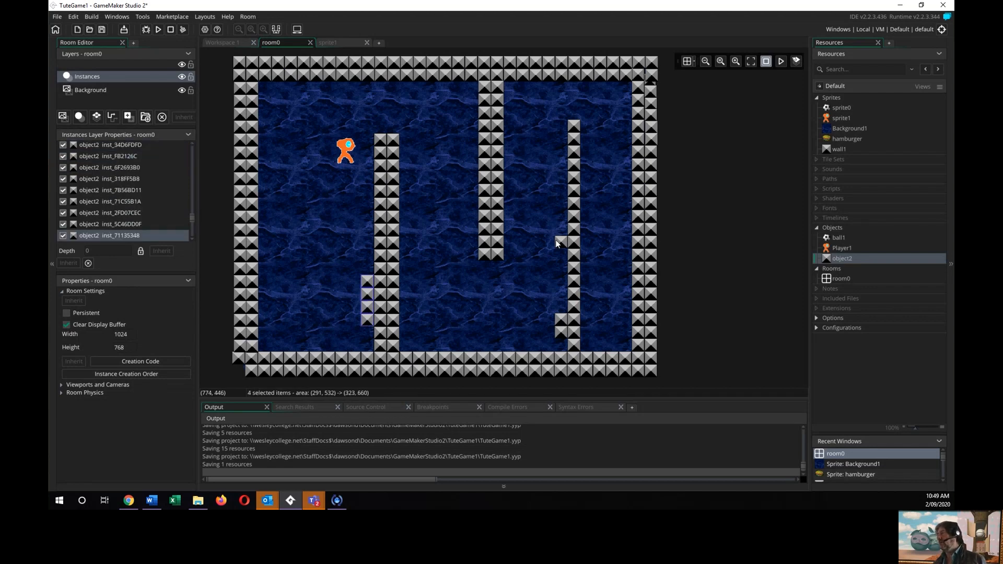
left_click(557, 241, "ctrl")
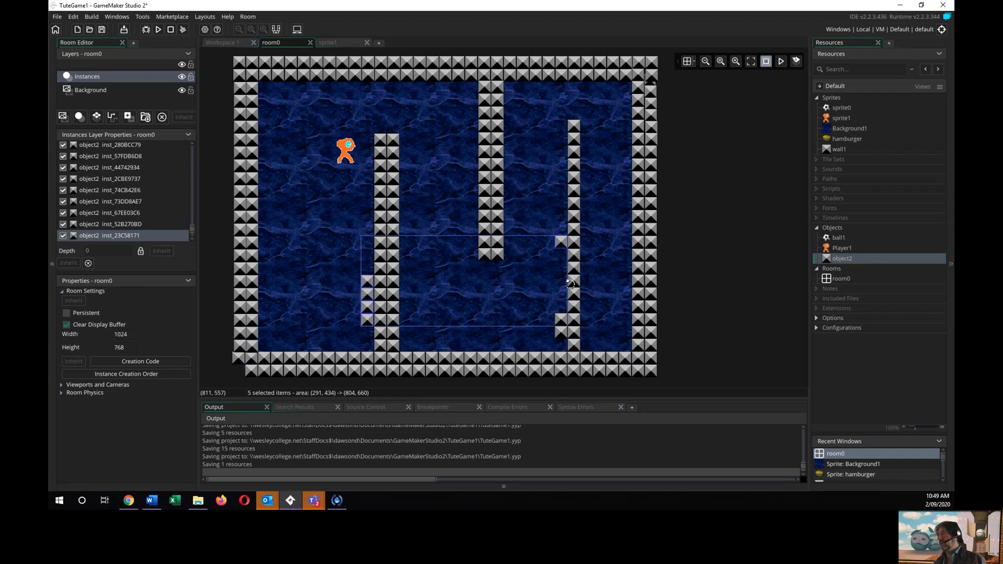
key("Delete")
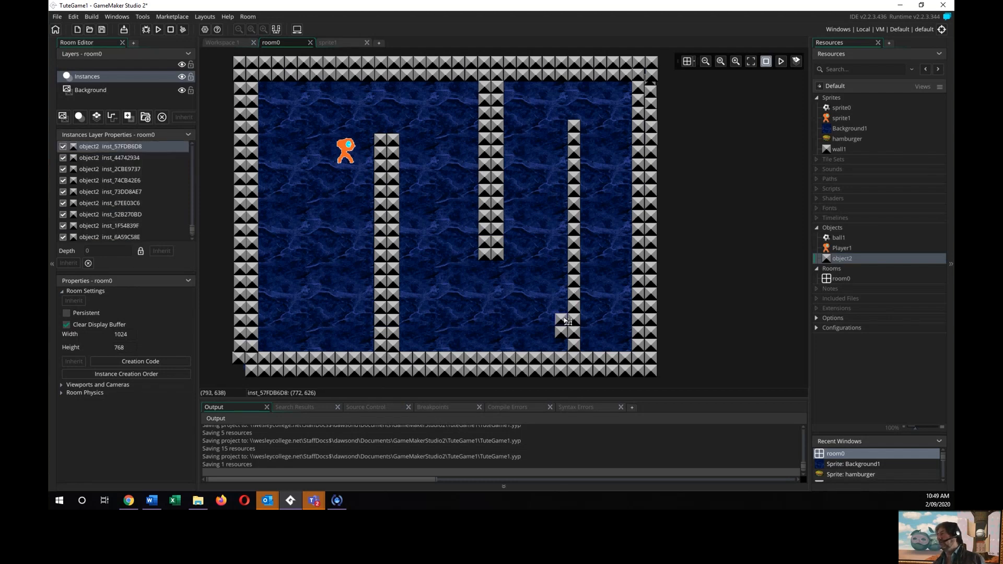
left_click(562, 326)
key("Delete")
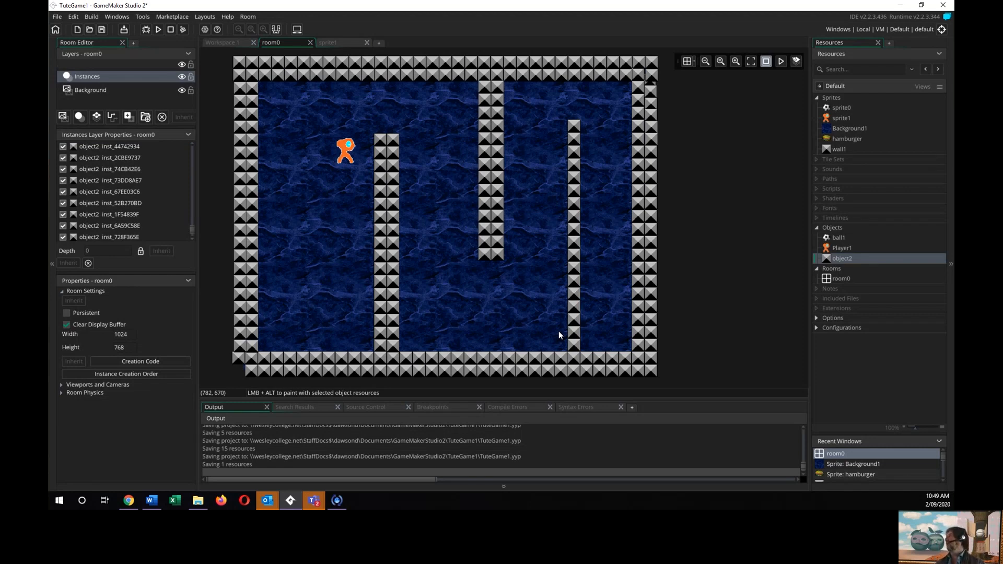
Step: Place a ball1 instance in the lower-left area of room0
left_click(845, 238)
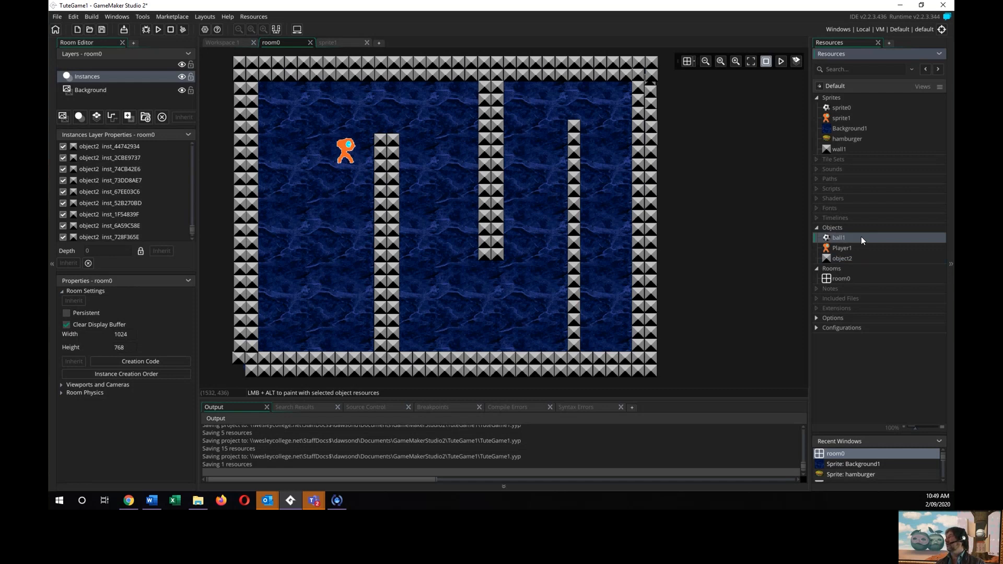
left_click_drag(861, 237, 280, 301)
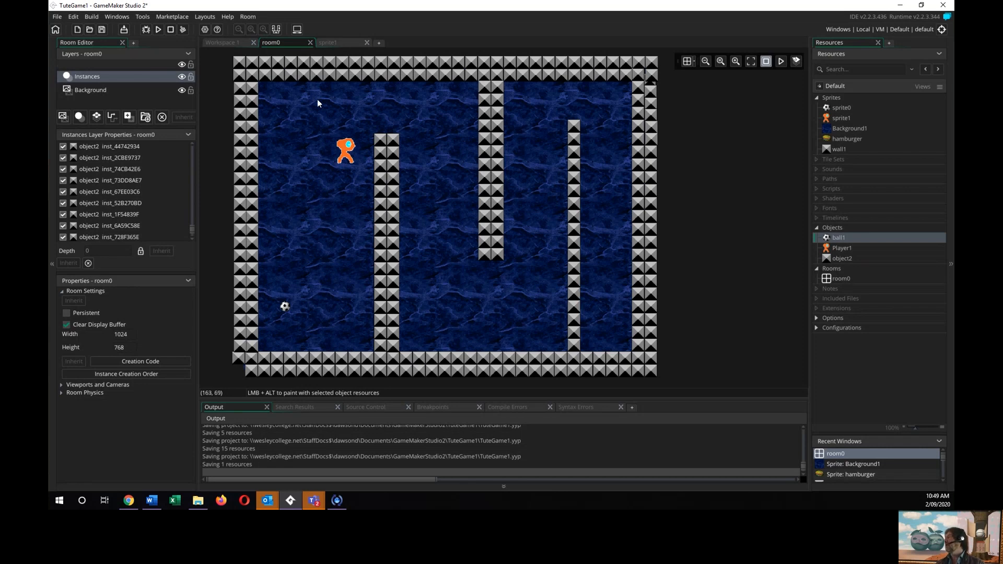
Step: Paint a short object2 wall hanging from the top wall to the left of Player1 and delete the extra block beside its top
left_click(839, 259)
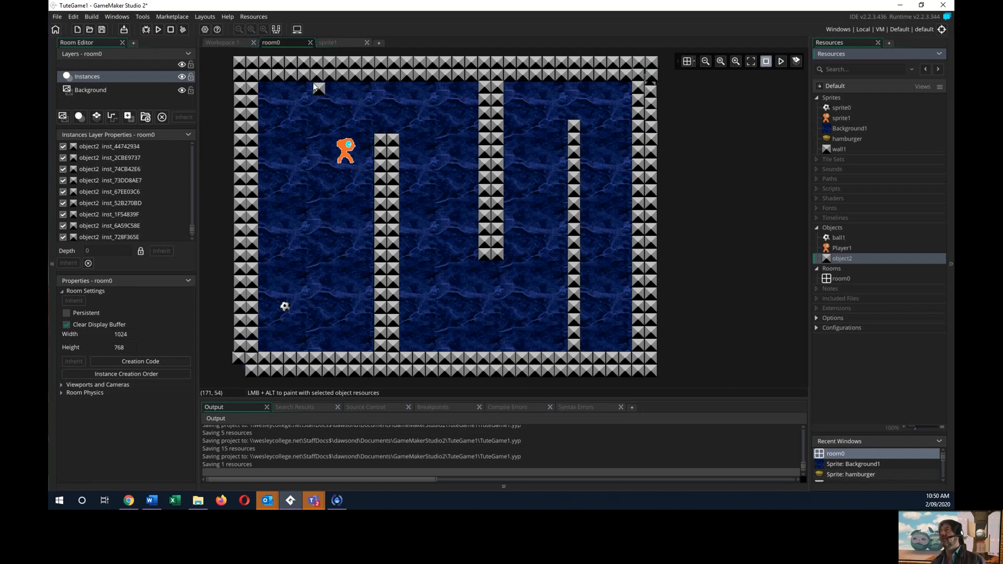
mouse_move(311, 86)
left_mouse_down("alt")
mouse_move(321, 149)
mouse_move(315, 136)
left_mouse_up("alt")
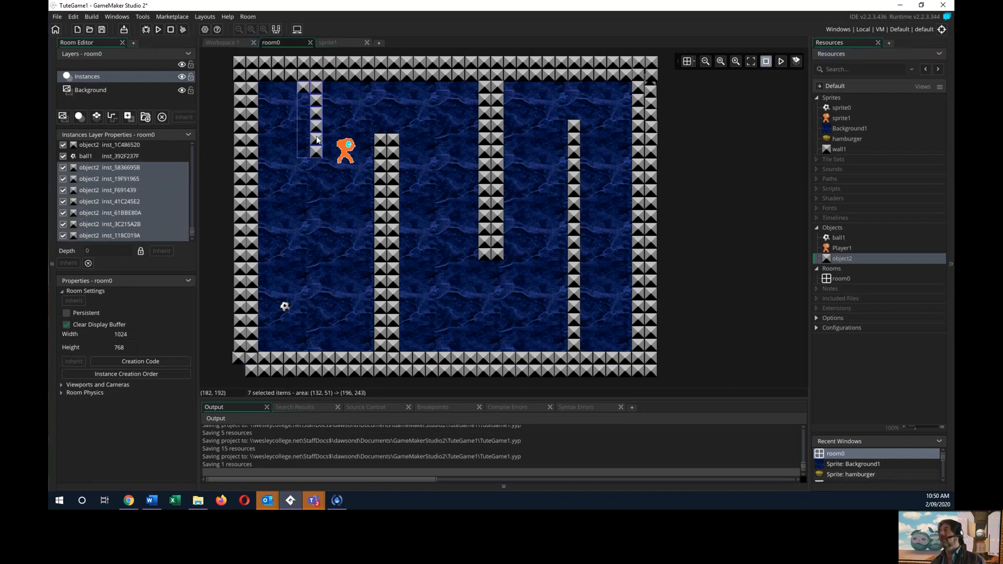
left_click(288, 89)
left_click(306, 89)
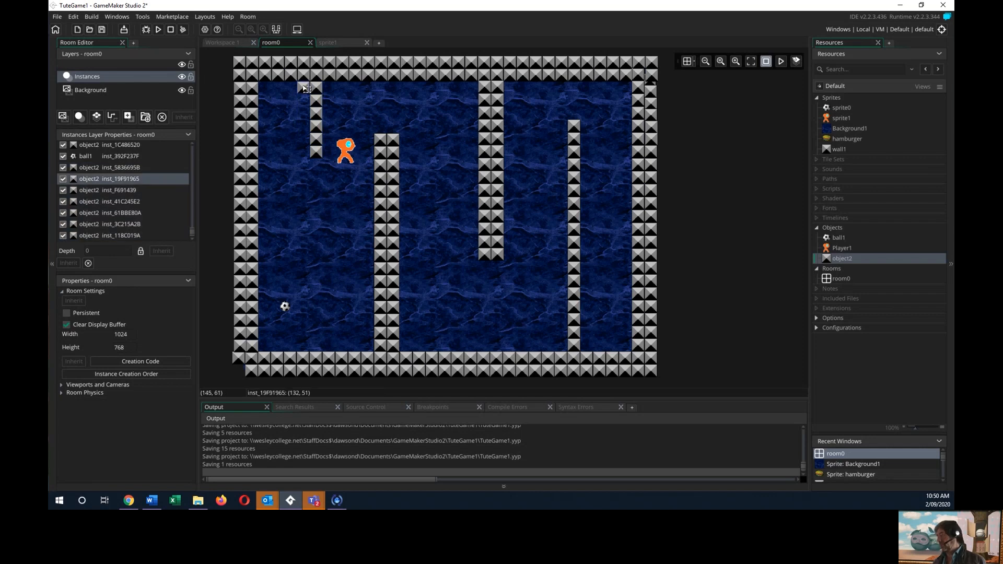
key("Delete")
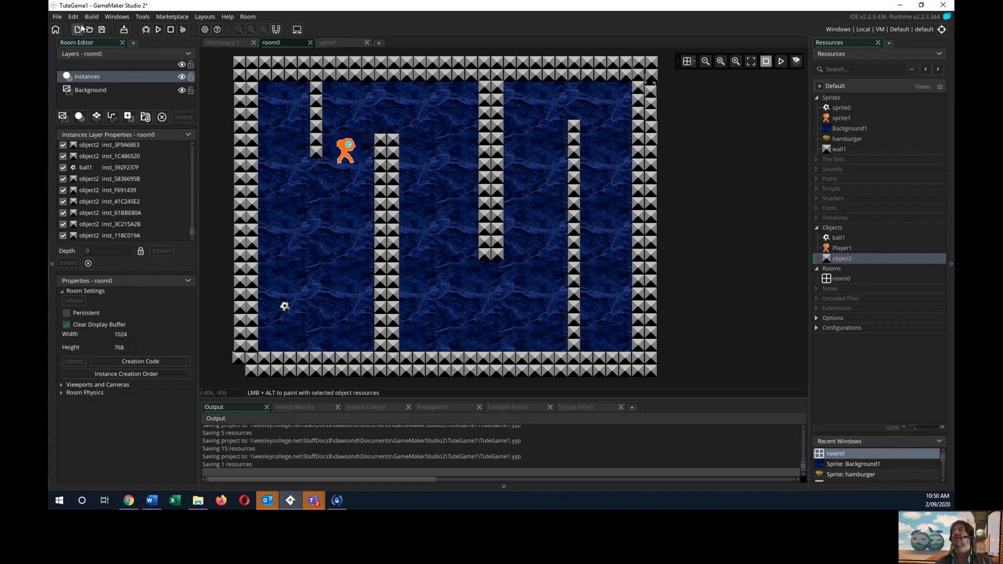
Step: Save the project, run the game, and move the game window to the middle of the screen
left_click(103, 30)
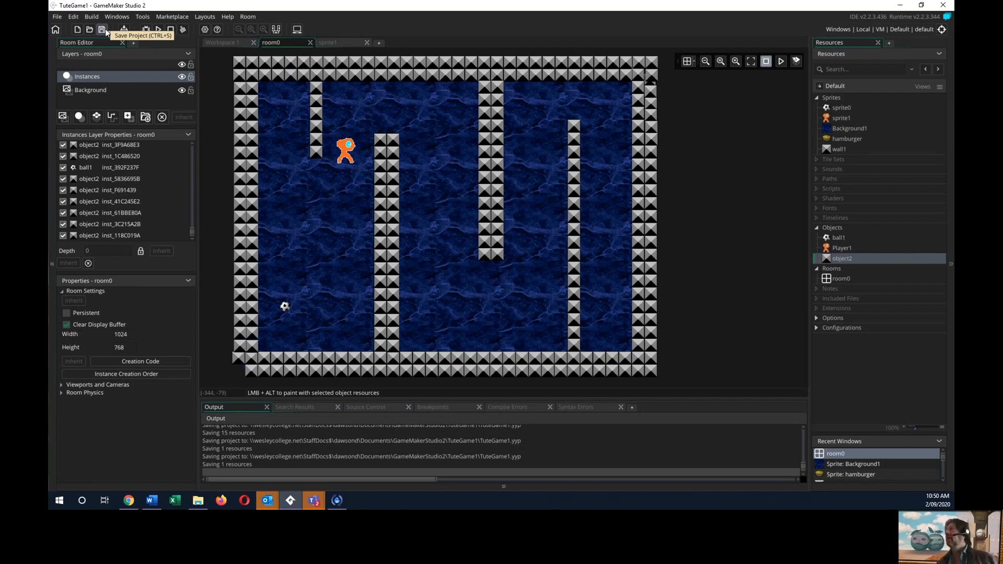
left_click(158, 30)
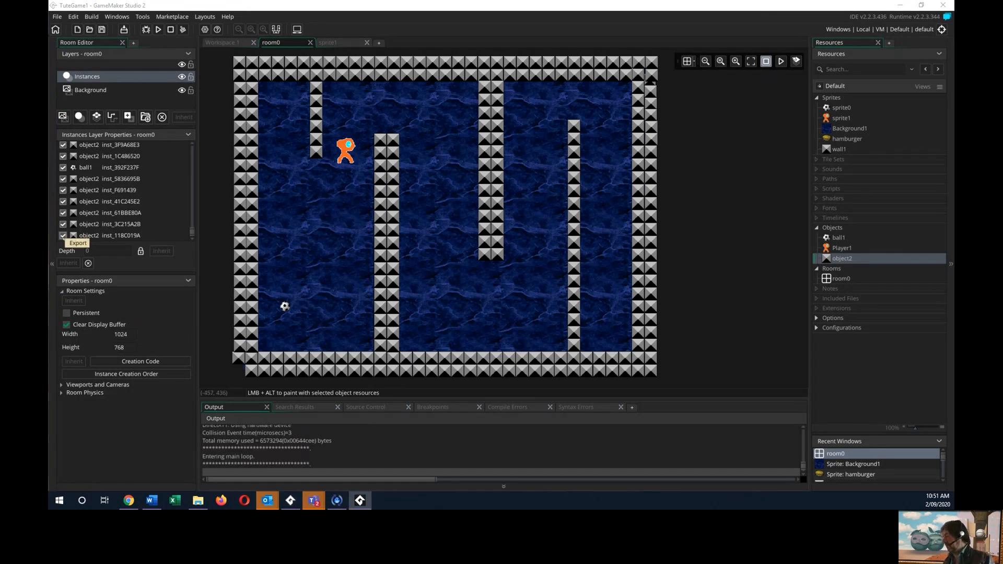
left_click_drag(178, 35, 489, 30)
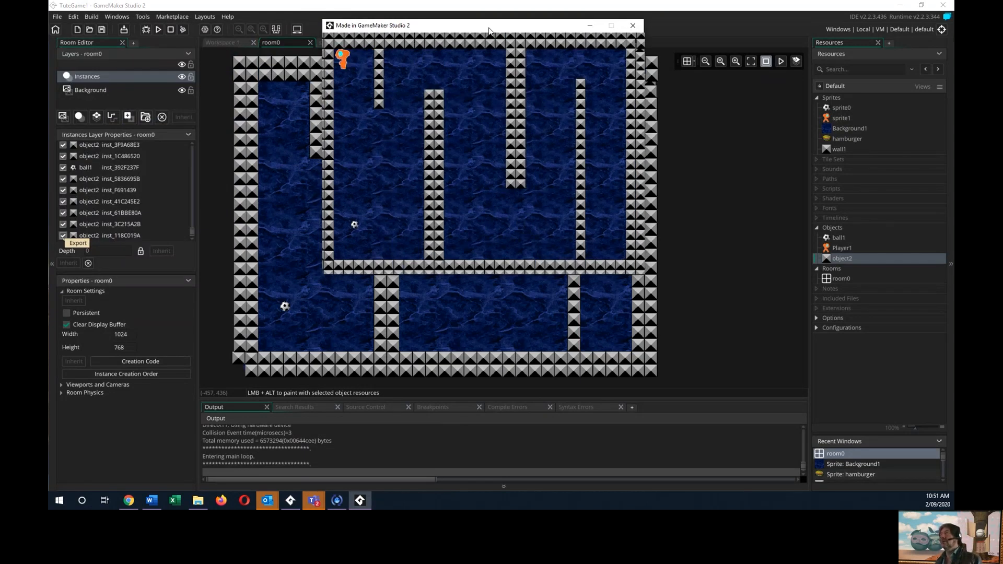
Step: Steer the player down, around the short hanging wall and back up to test movement and wall collisions
key("Down")
key("Right")
key("Down")
key("Right")
key("Up")
key("Right")
key("Up")
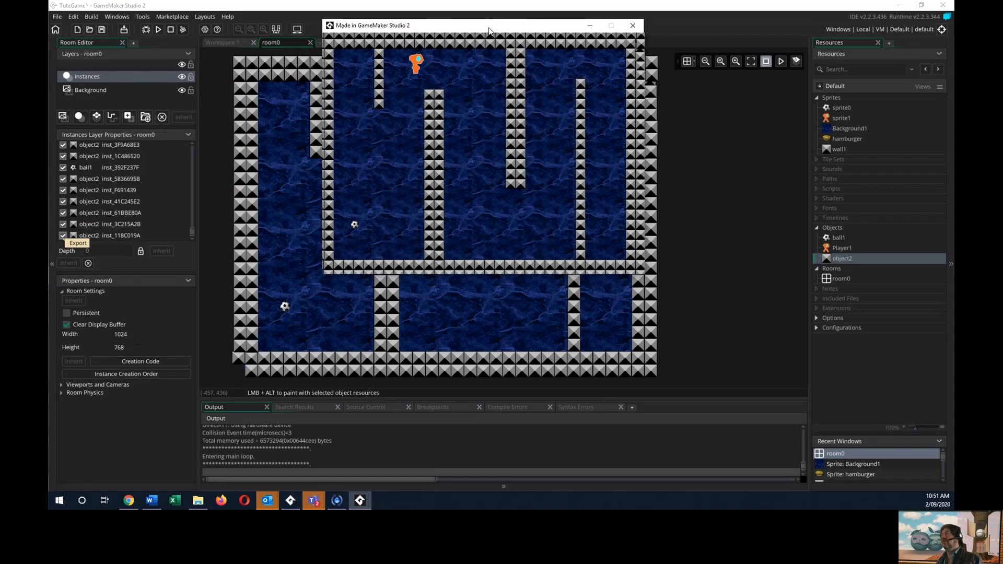
Step: Steer the player over the first standing wall and beneath the long hanging wall to the thin standing wall
key("Right")
key("Down")
key("Right")
key("Down")
key("Right")
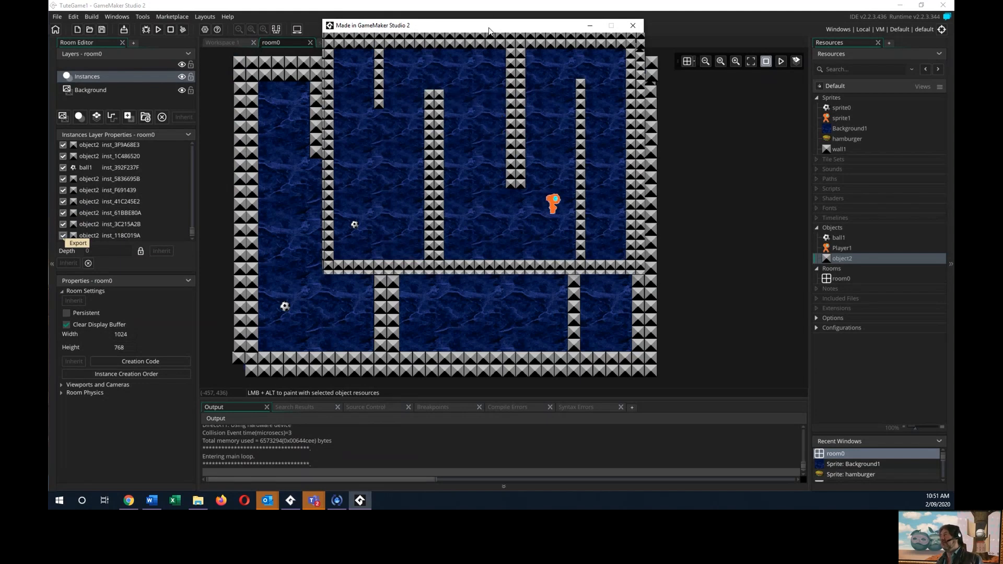
Step: Move the player up along the thin standing wall and over its top into the far-right corridor, testing the wall collisions
key("Up")
key("Up")
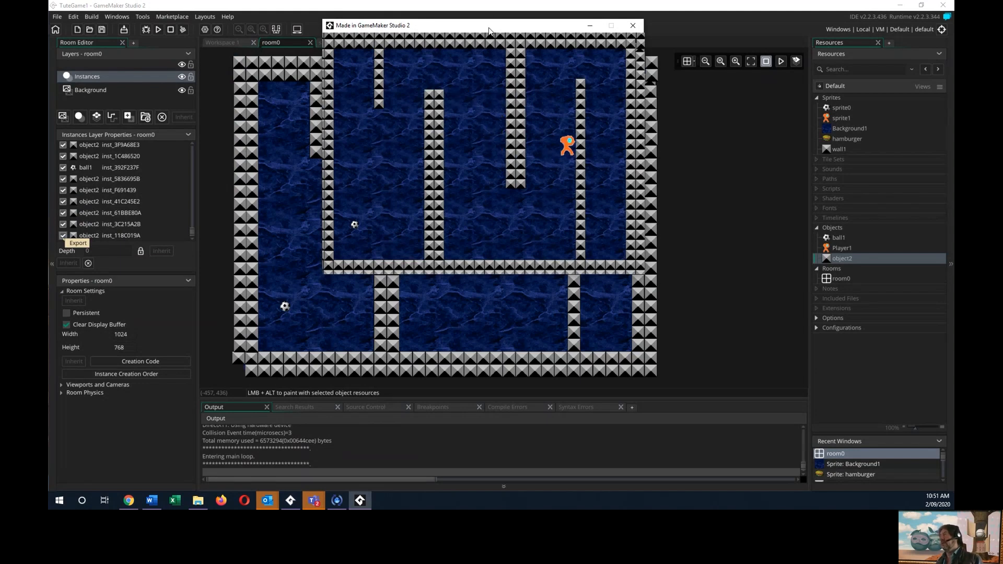
key("Left")
key("Right")
key("Up")
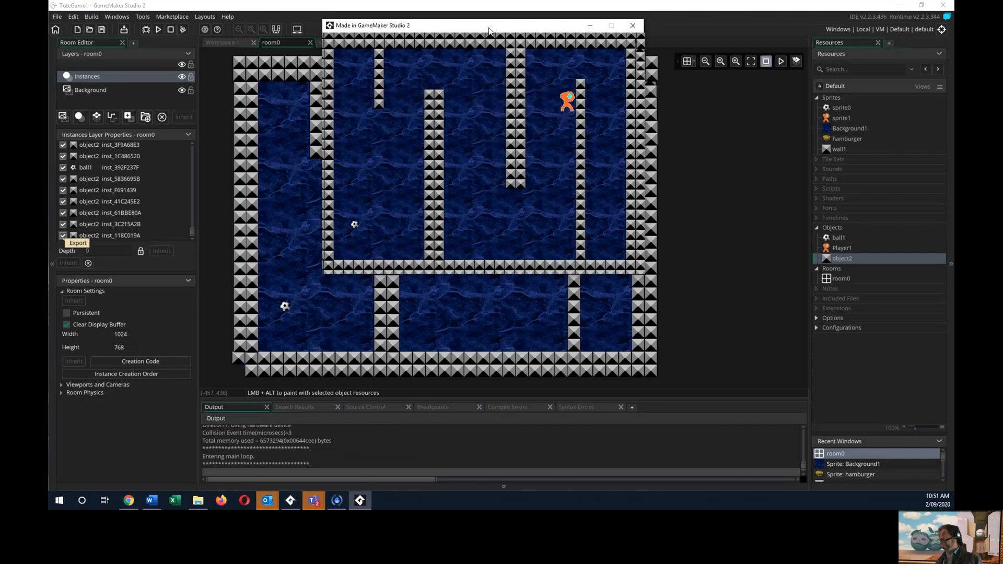
key("Right")
key("Up")
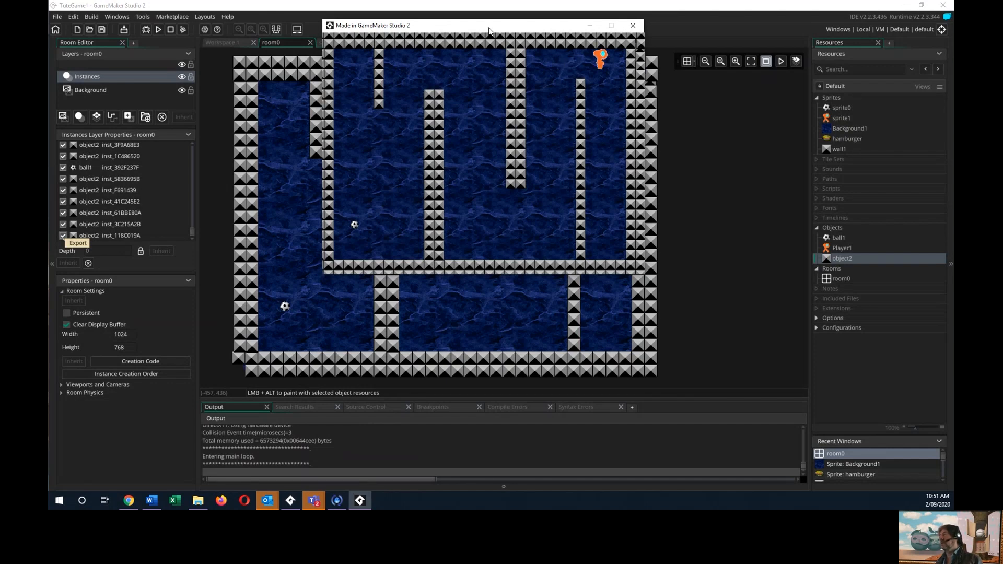
Step: Move the player back and forth against the top wall above the far-right corridor to test collisions
key("Up")
key("Left")
key("Right")
key("Left")
key("Left")
key("Right")
key("Up")
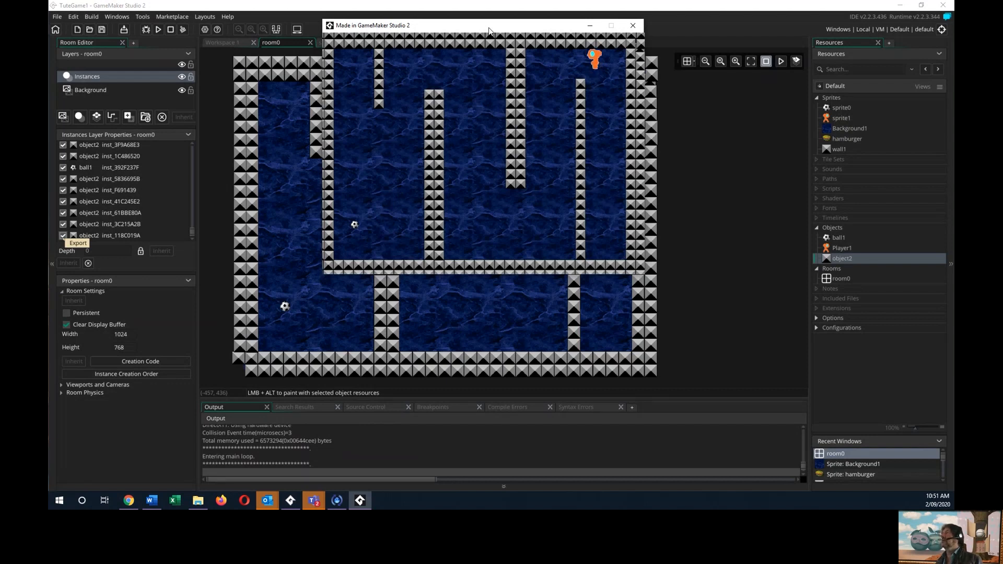
Step: Steer the player back over the thin wall, beneath the long hanging wall and up the middle corridor
key("Left")
key("Right")
key("Left")
key("Down")
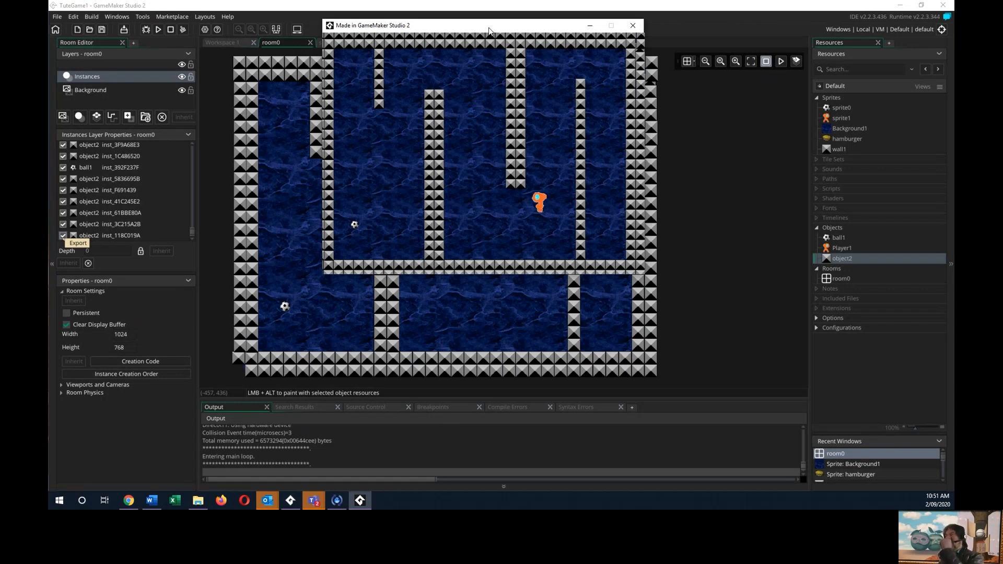
key("Left")
key("Up")
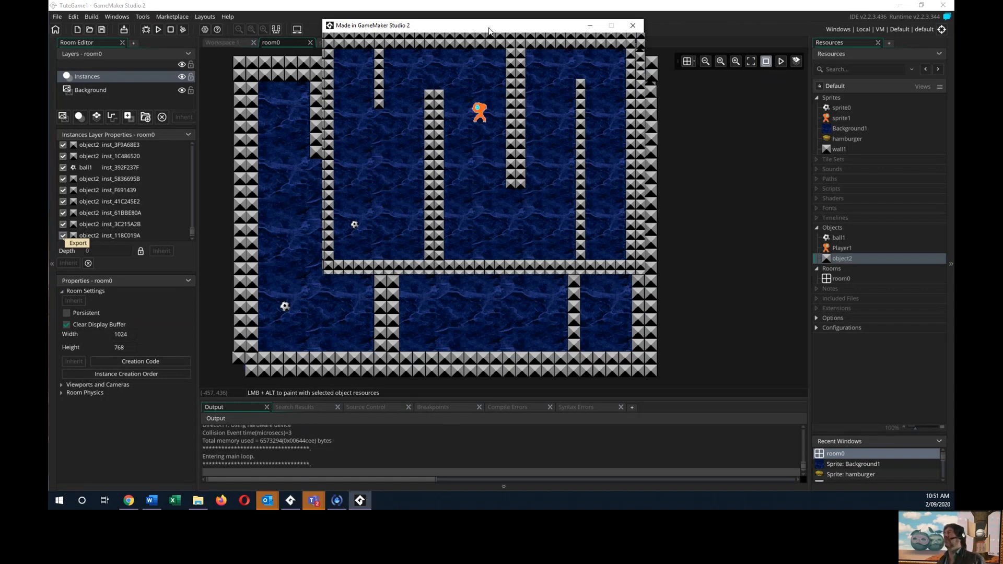
Step: Guide the player over the first standing wall and down to the ball in the lower-left area
key("Left")
key("Left")
key("Down")
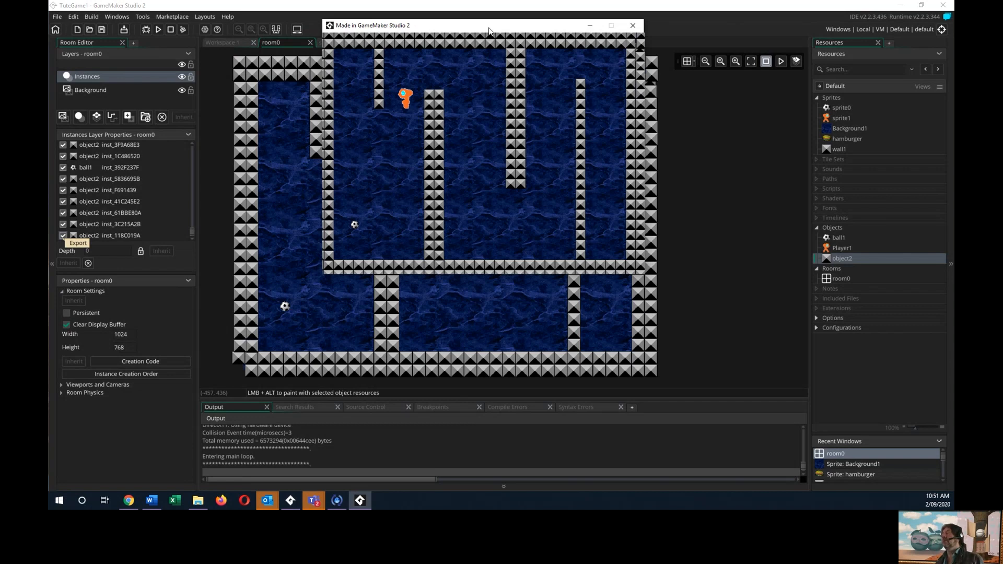
key("Down")
key("Left")
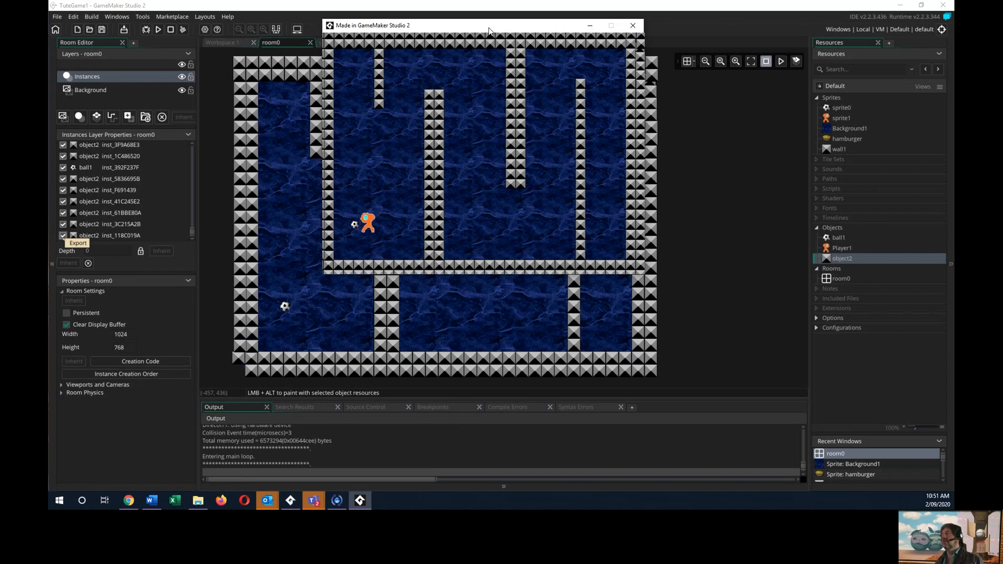
Step: Move the player back and forth across the ball between the left boundary and the standing wall to test contact
key("Right")
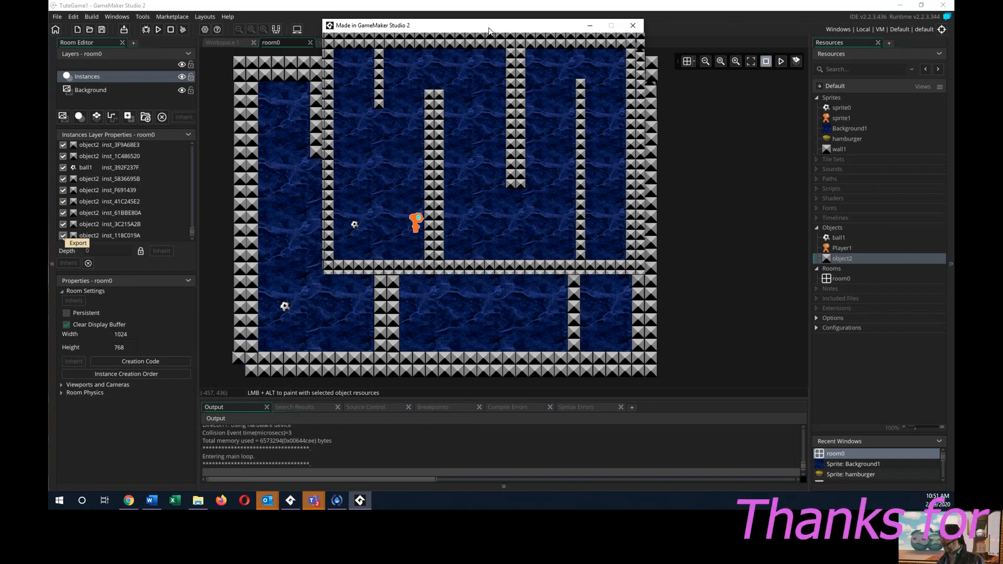
key("Left")
key("Left")
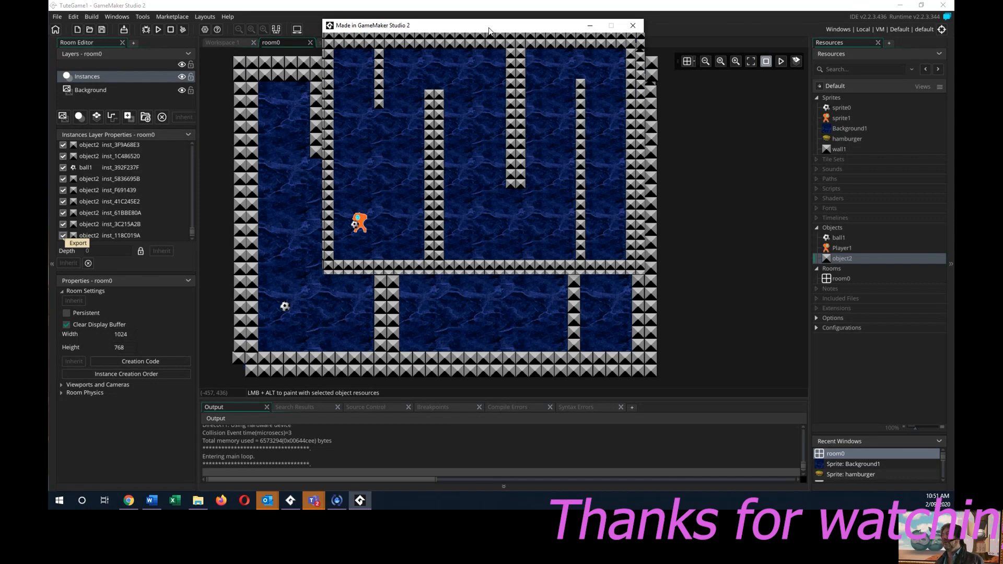
key("Right")
key("Left")
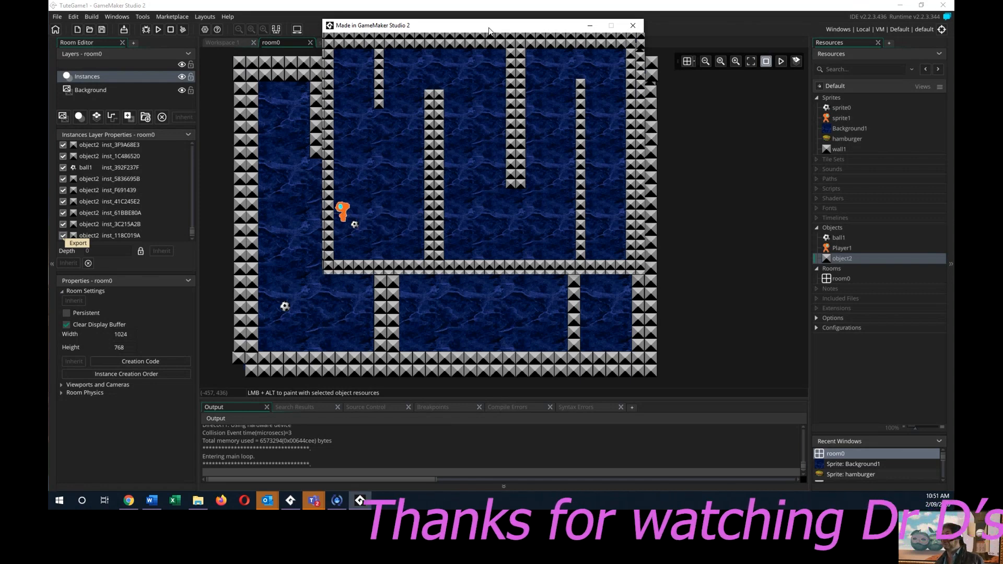
Step: Move the player up and across to the standing wall, and close the running game
key("Up")
key("Right")
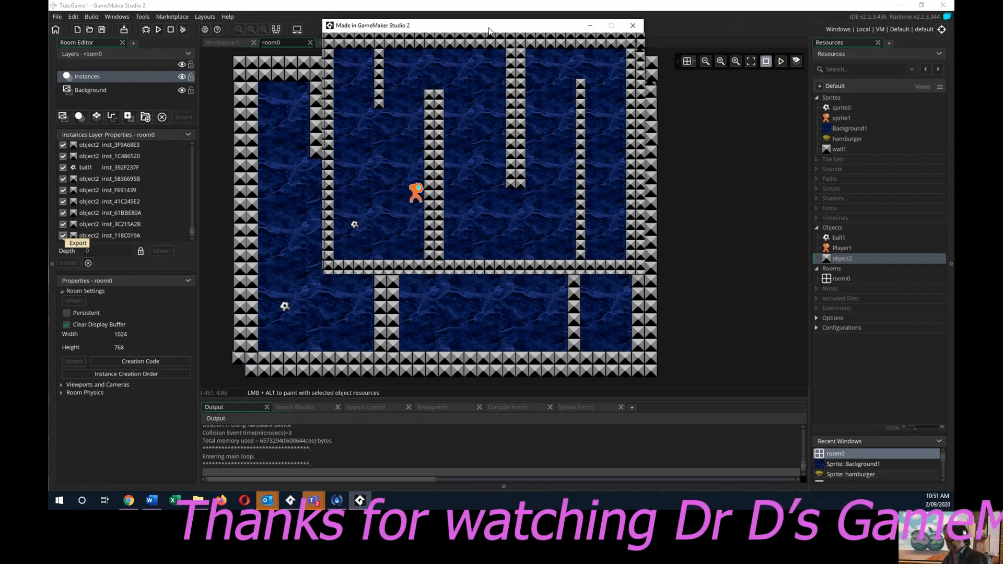
key("Up")
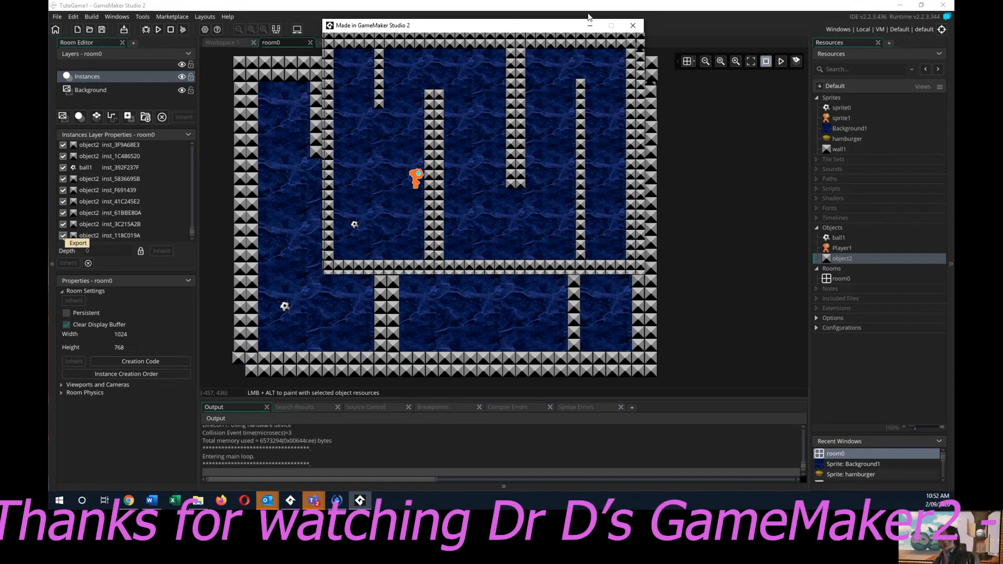
left_click(632, 27)
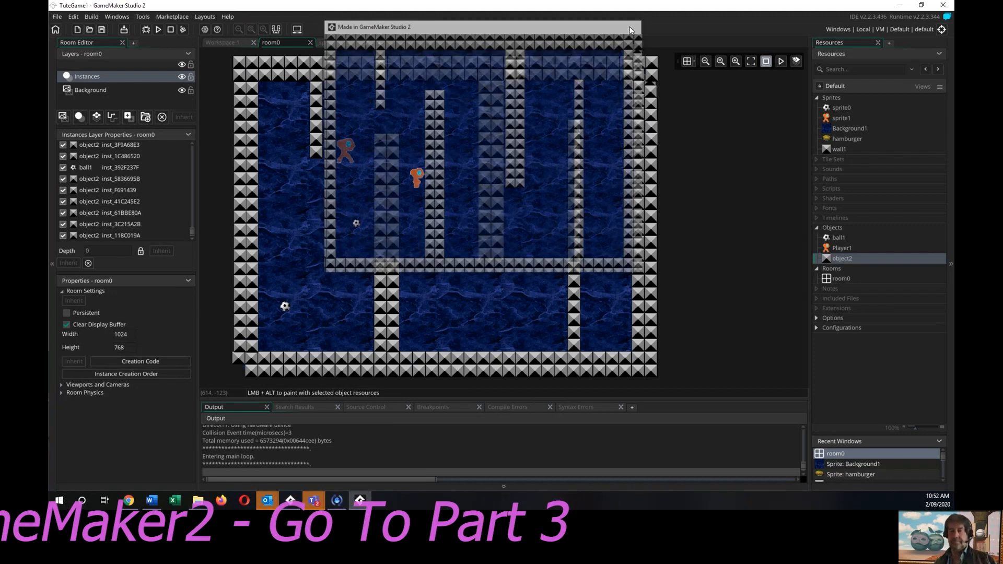